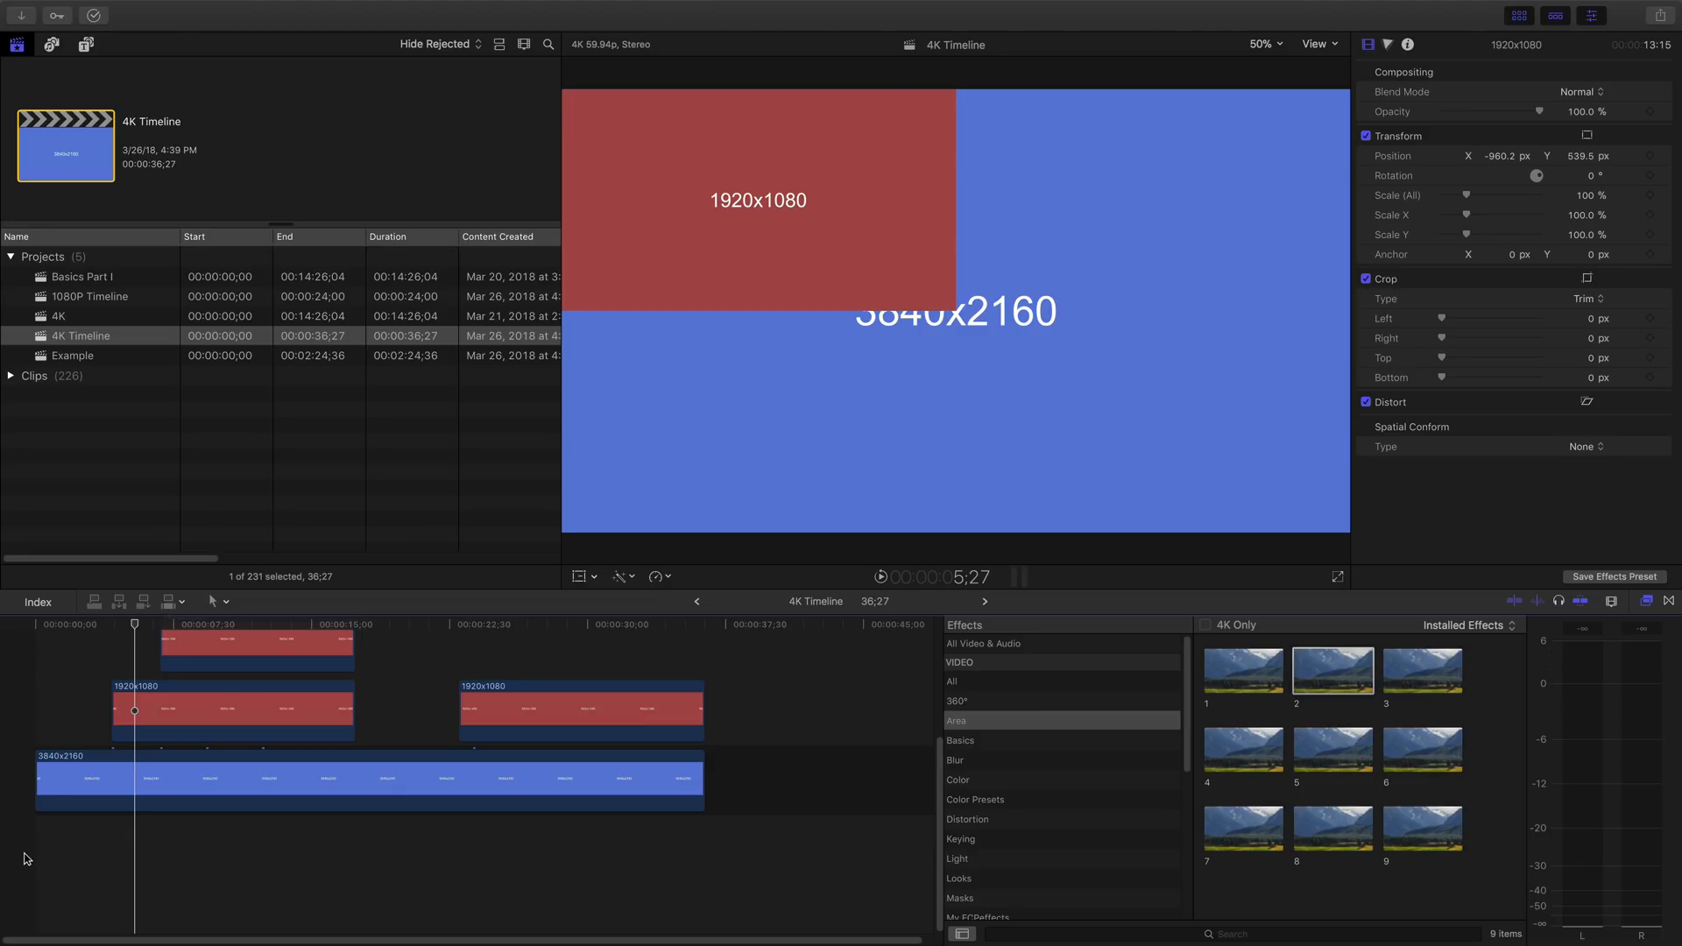
# - Play back the 4K Timeline project to examine how the 1920x1080 clips fill the 3840x2160 frame unscaled and scaled up
pyautogui.press('space')
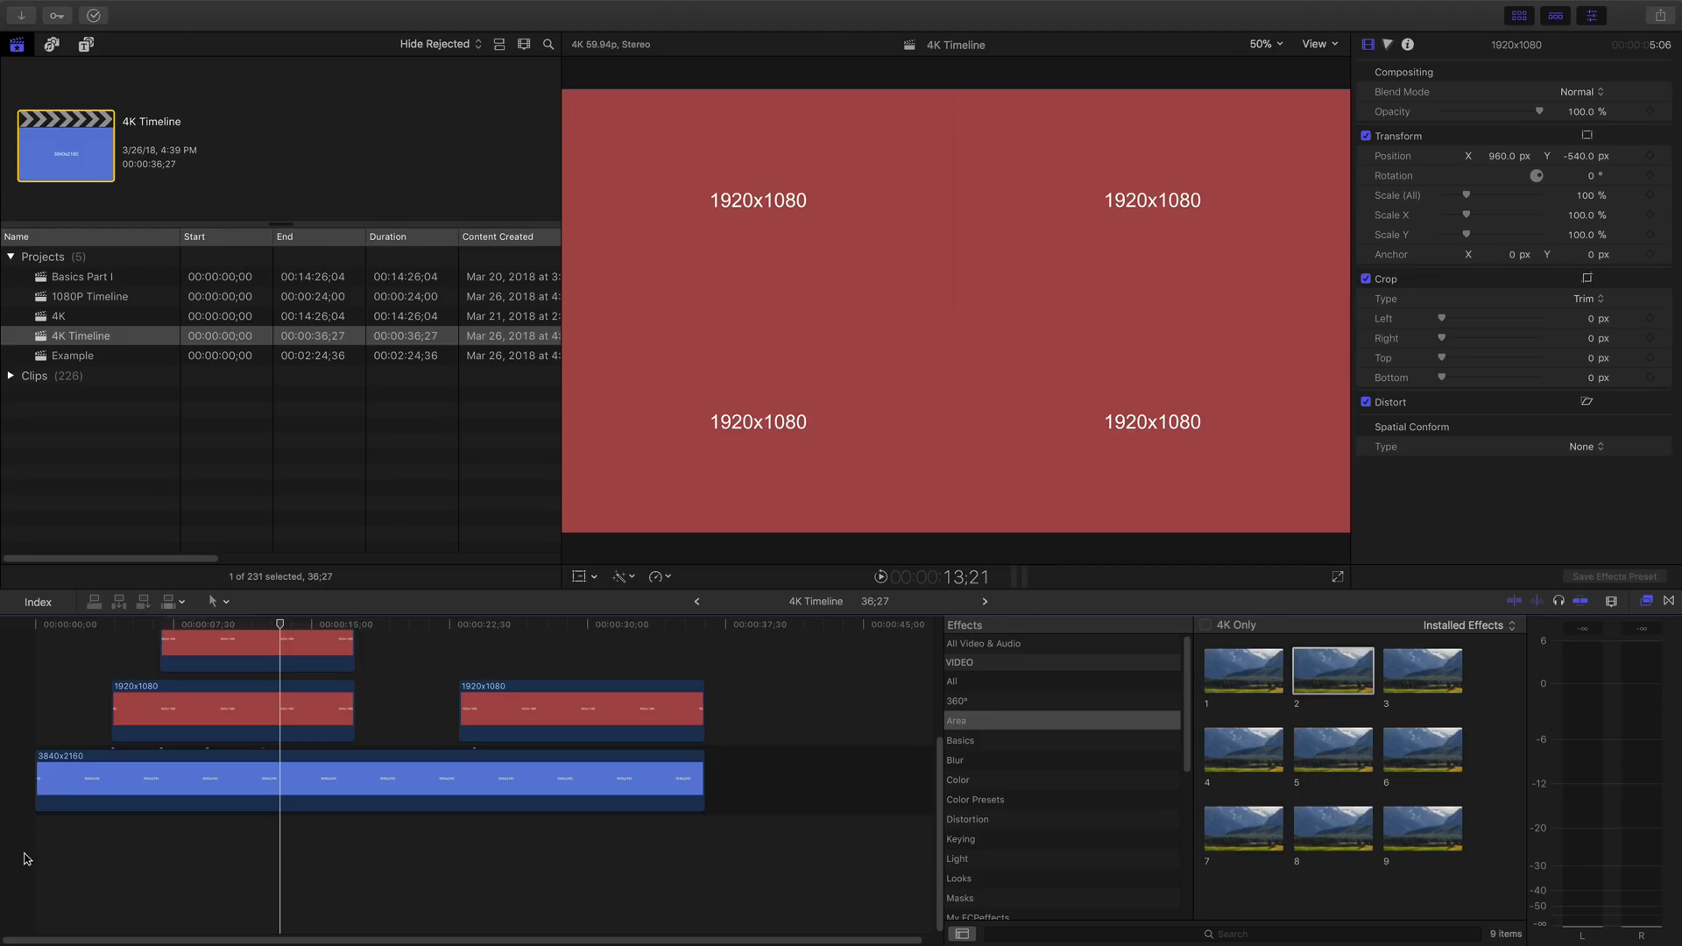
pyautogui.press('space')
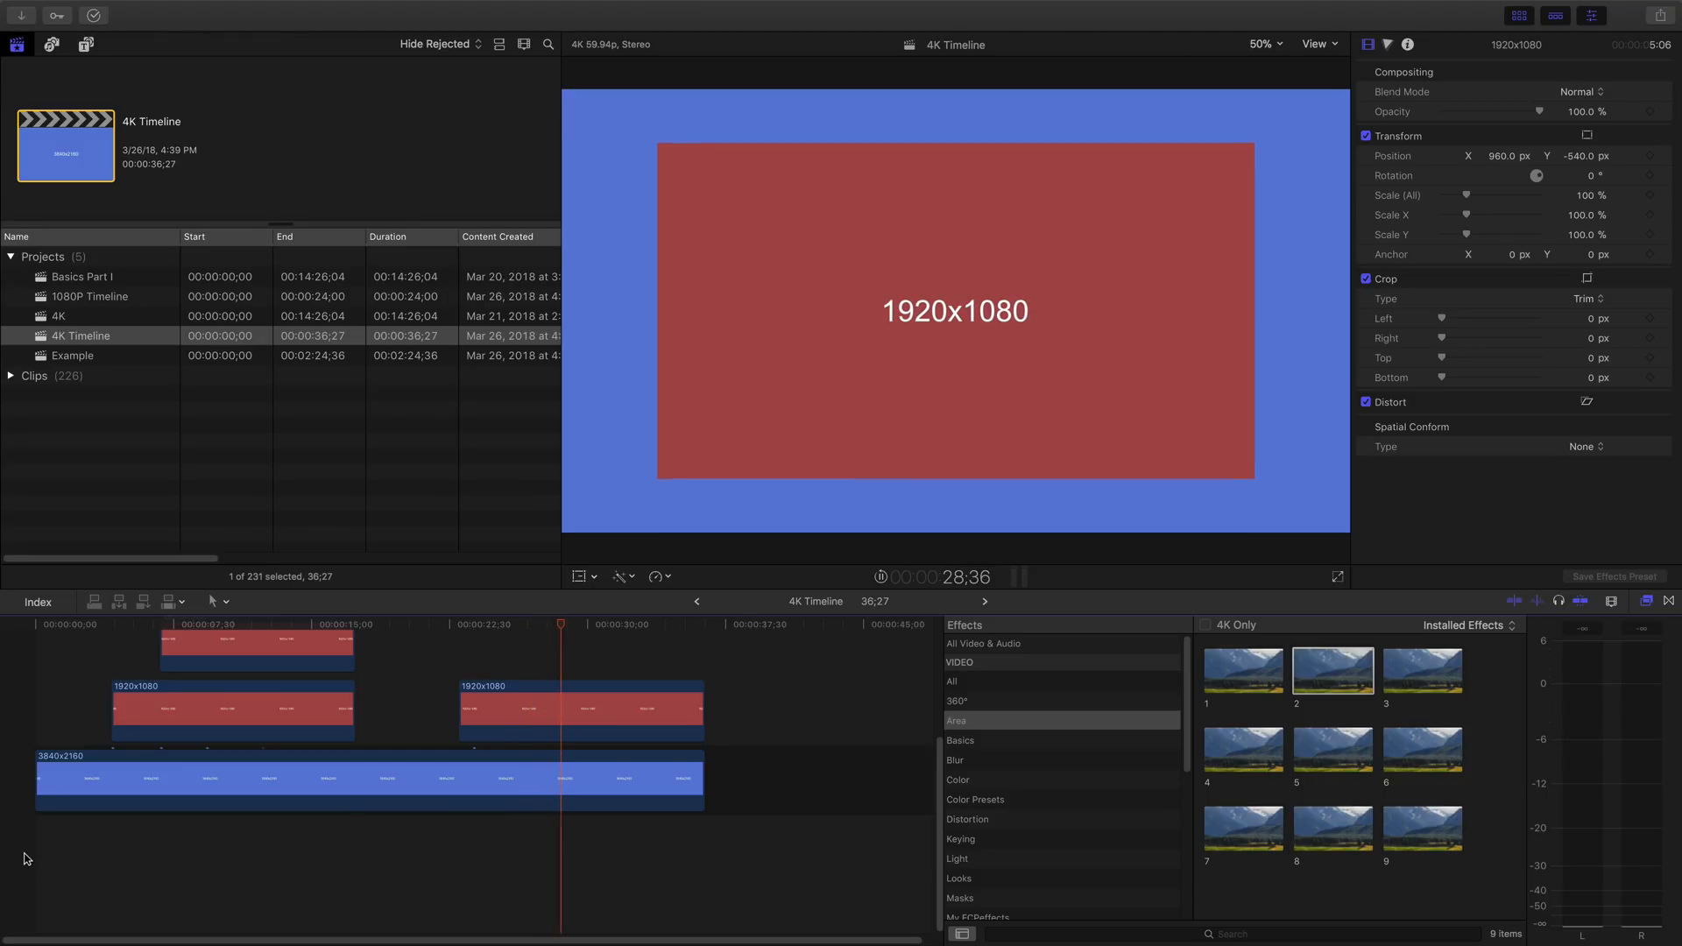
pyautogui.press('space')
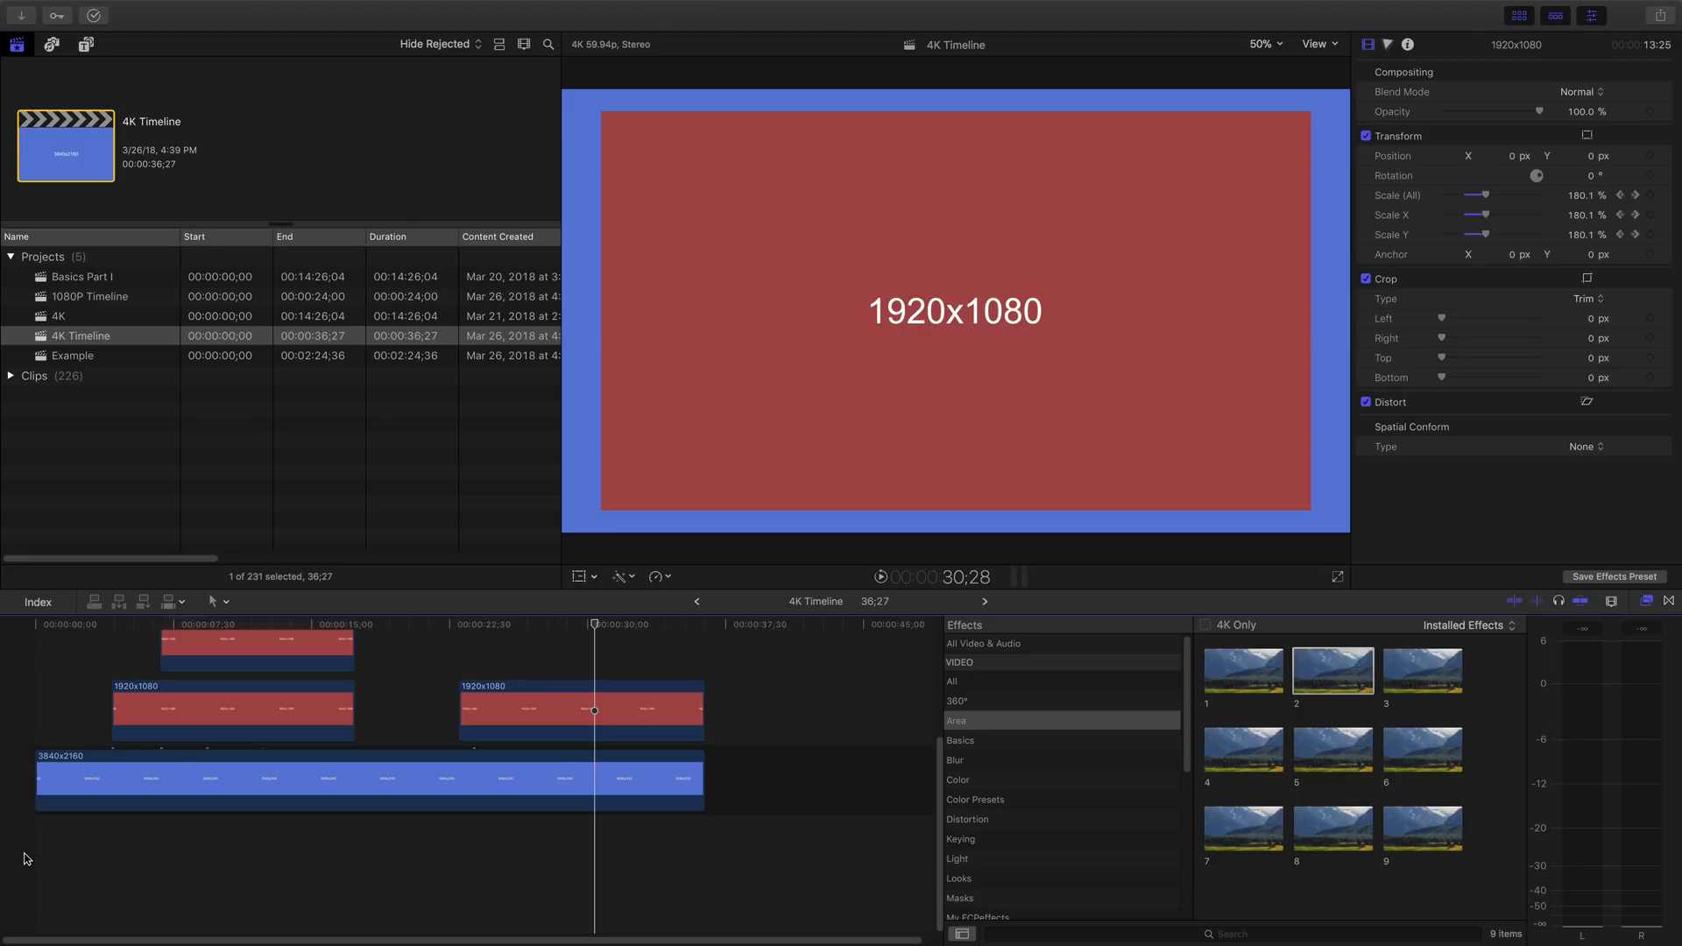
pyautogui.press('space')
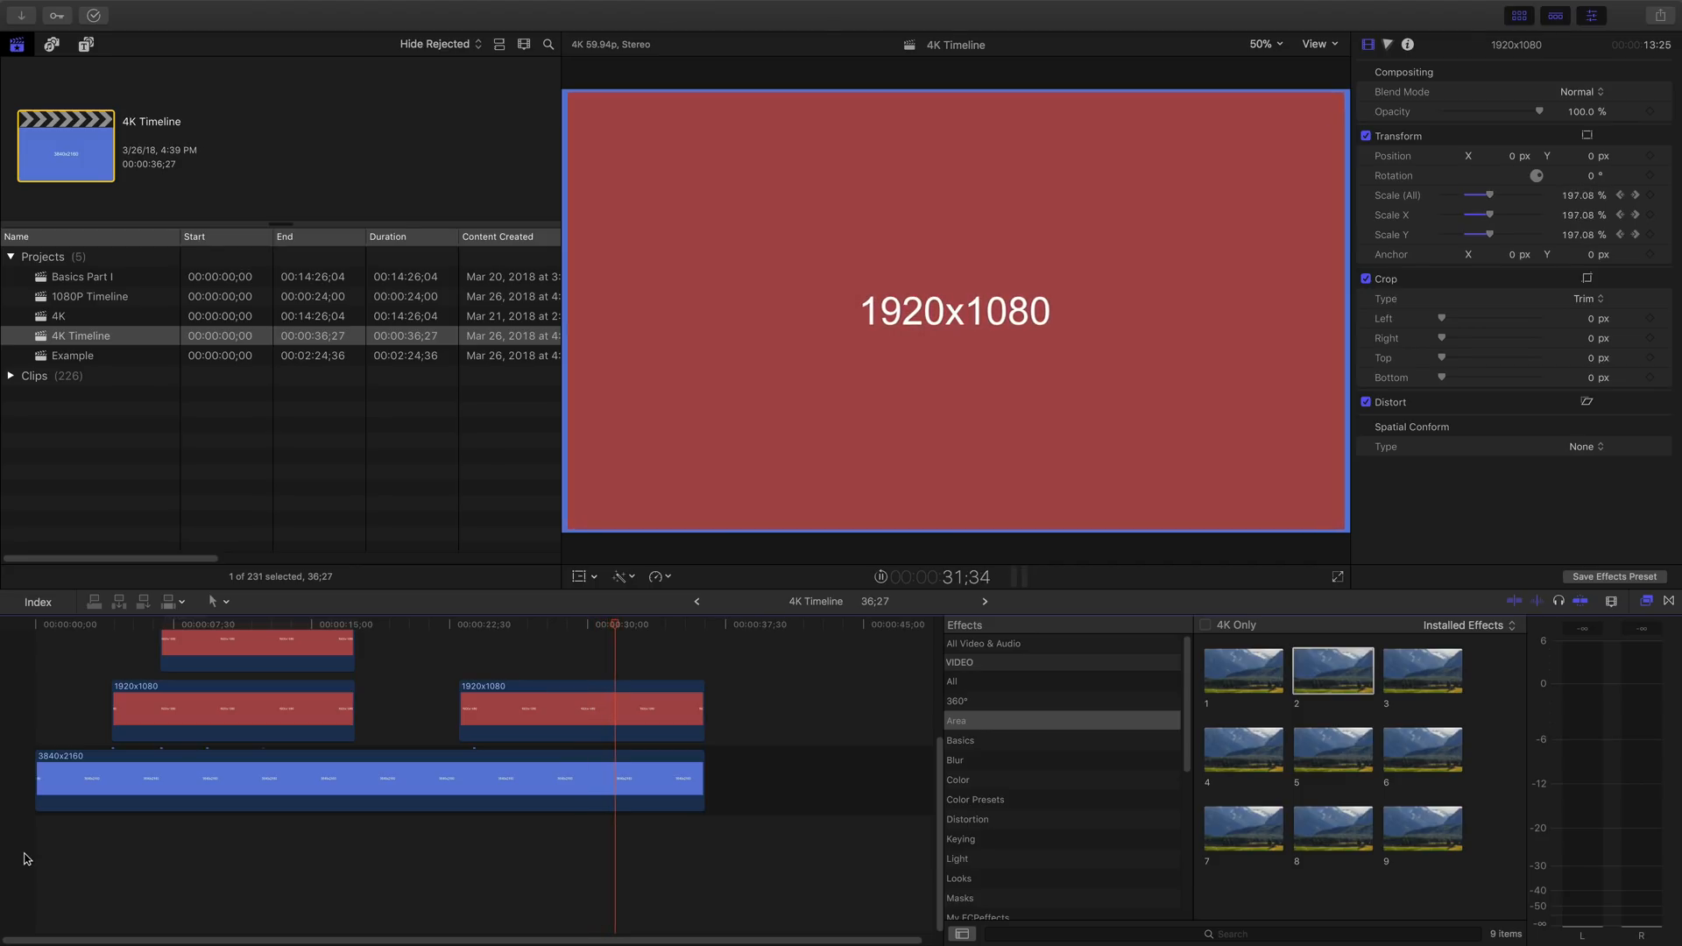
pyautogui.press('space')
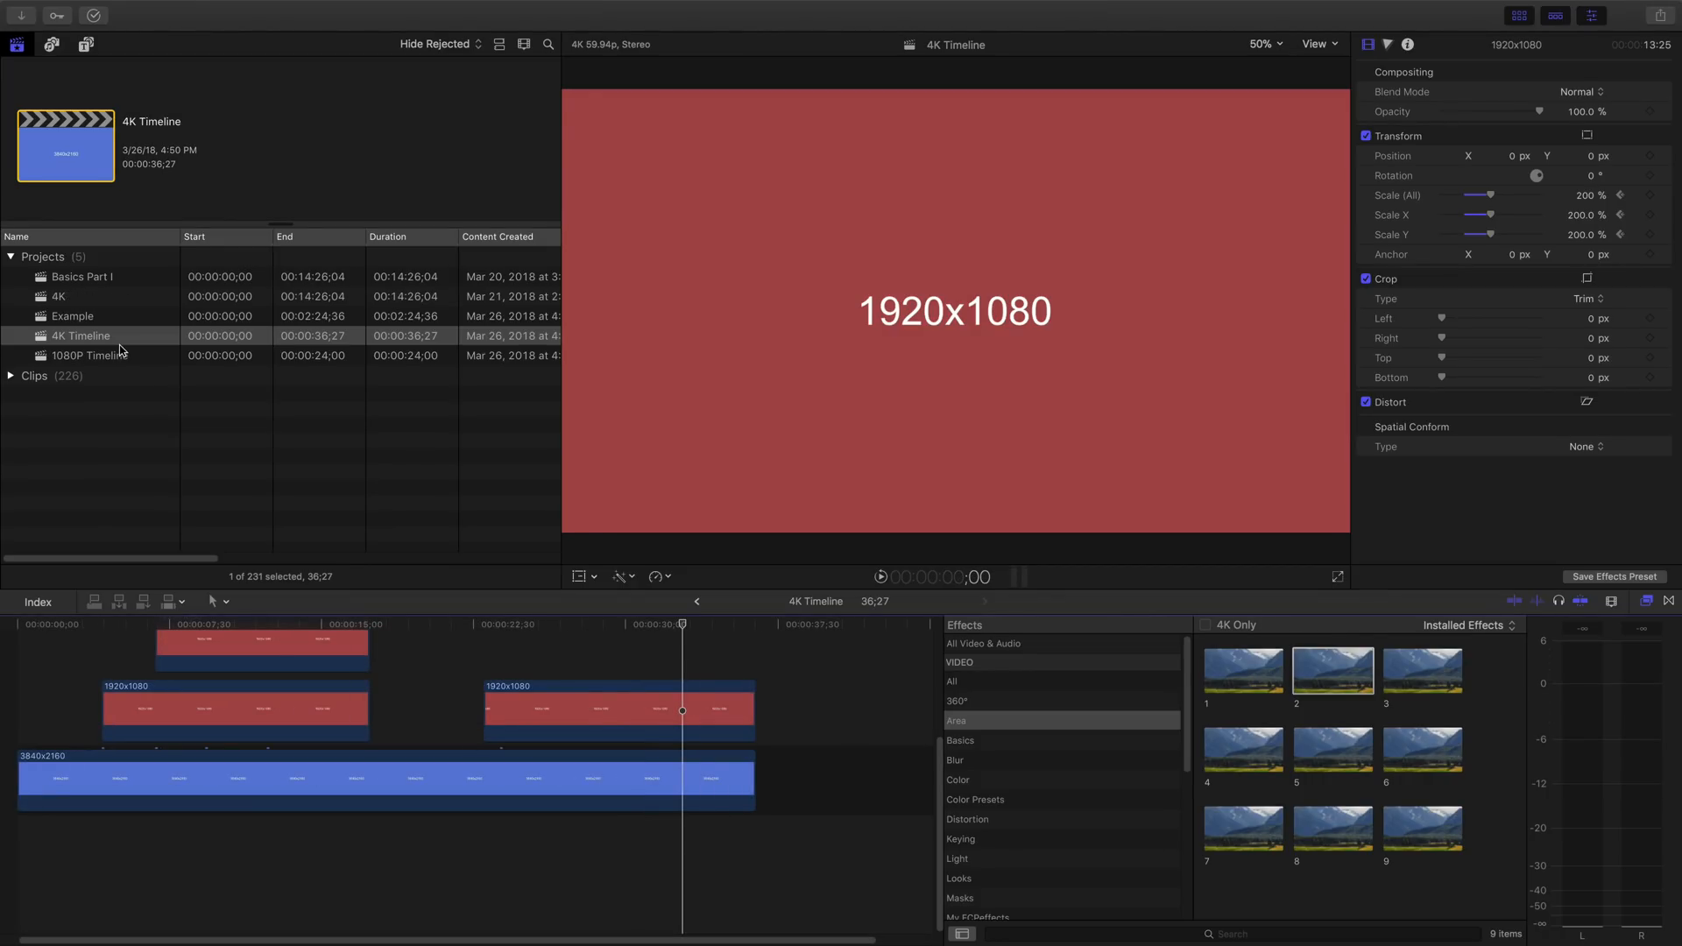
# - Open the 1080P Timeline project and play it from the start into the second clip
pyautogui.doubleClick(126, 358)
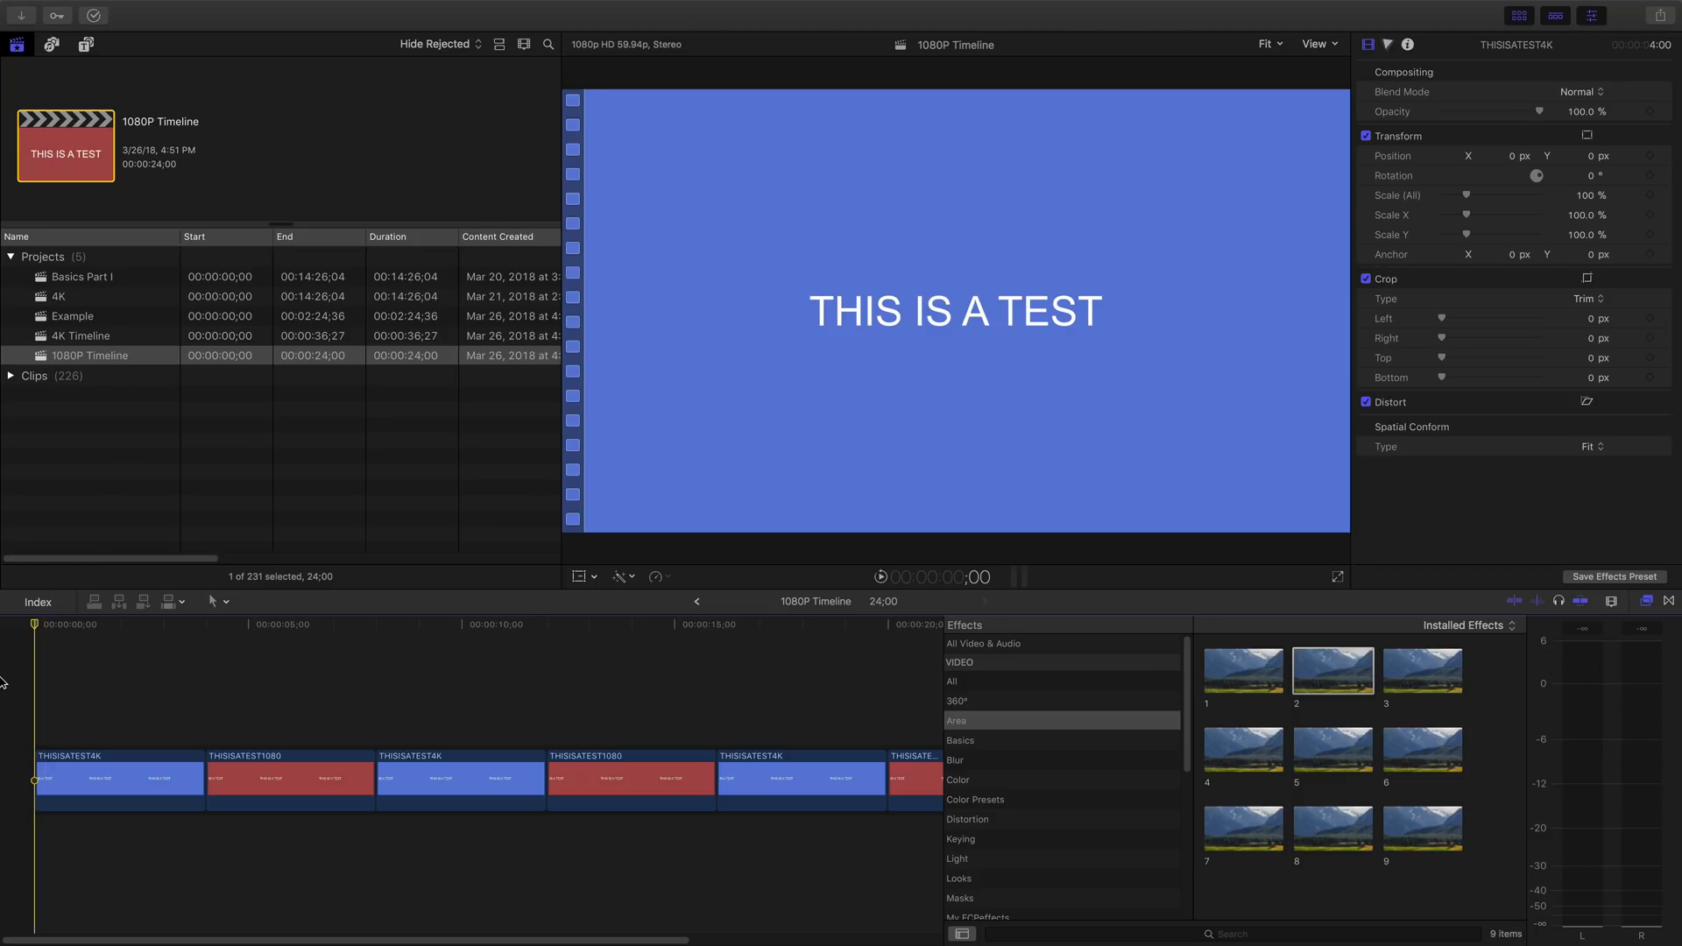
pyautogui.press('space')
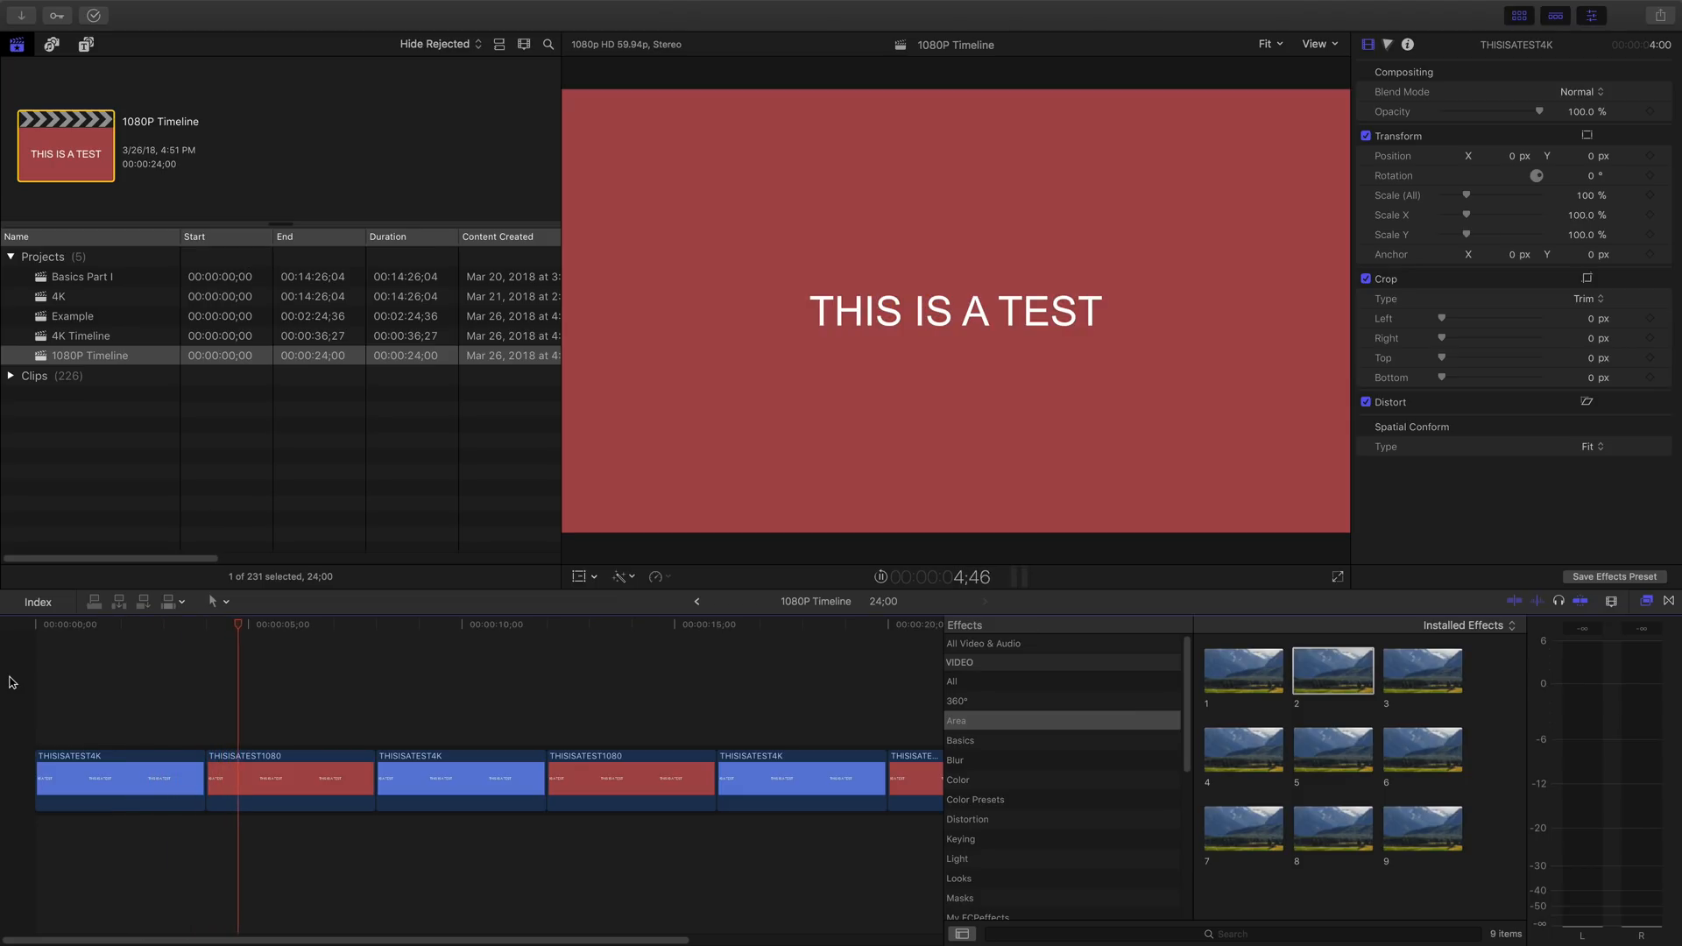
pyautogui.press('space')
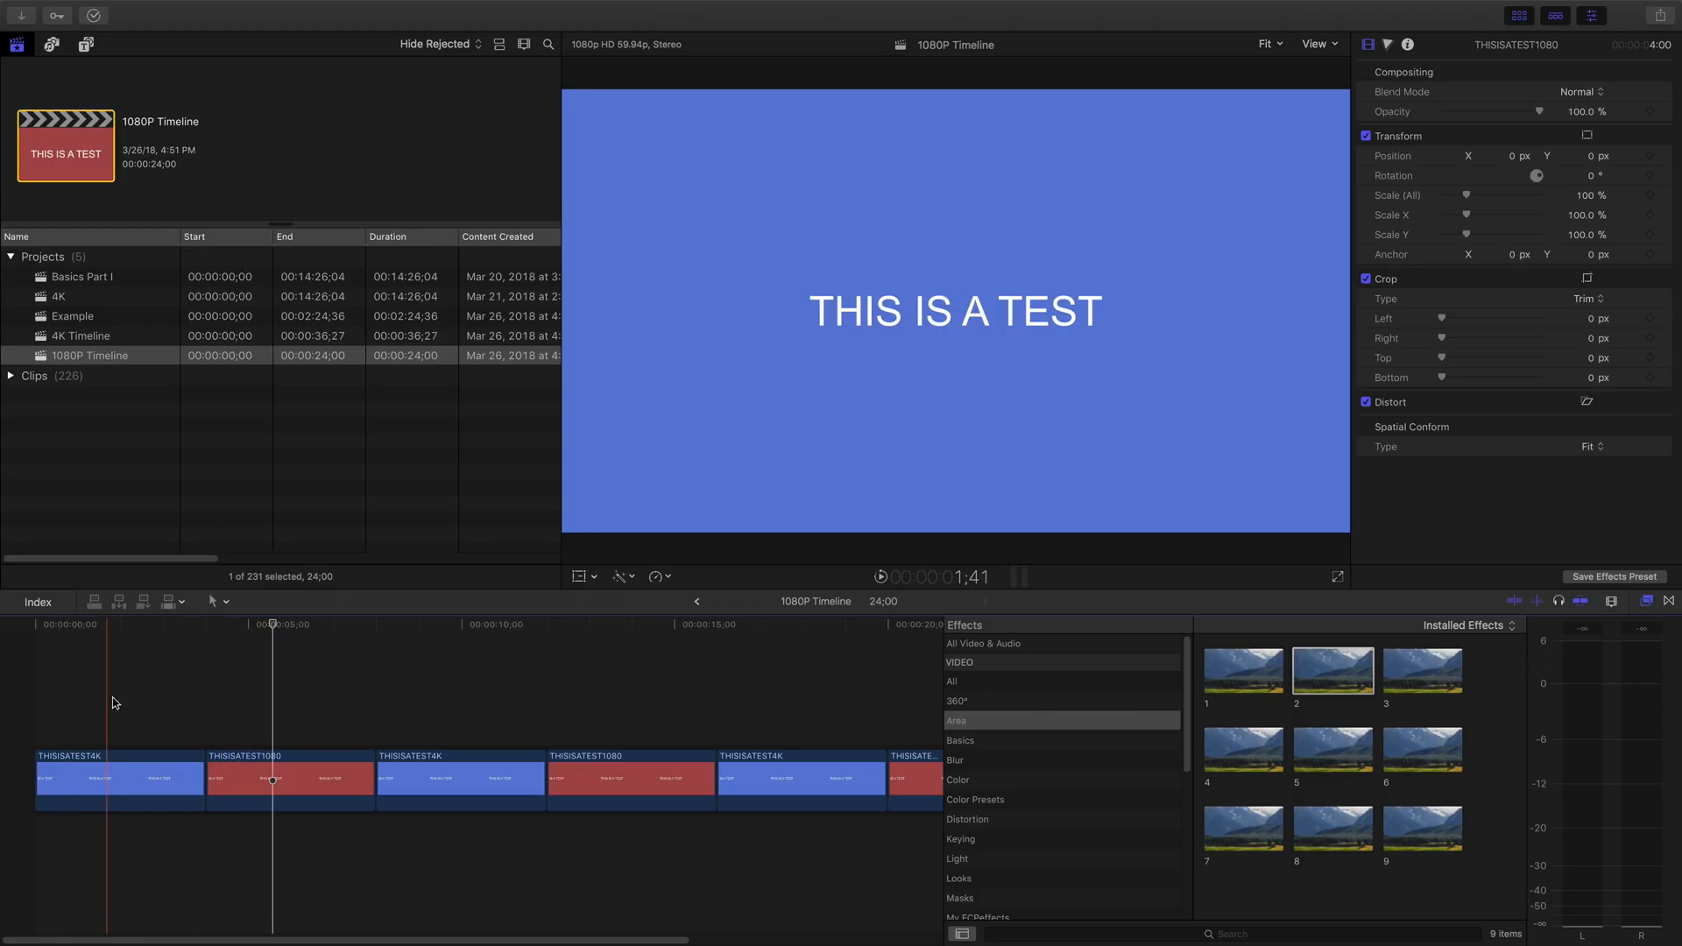
# - Jump the playhead back and forth between the first 4K clip and the first 1080 clip to compare their image quality
pyautogui.click(299, 719)
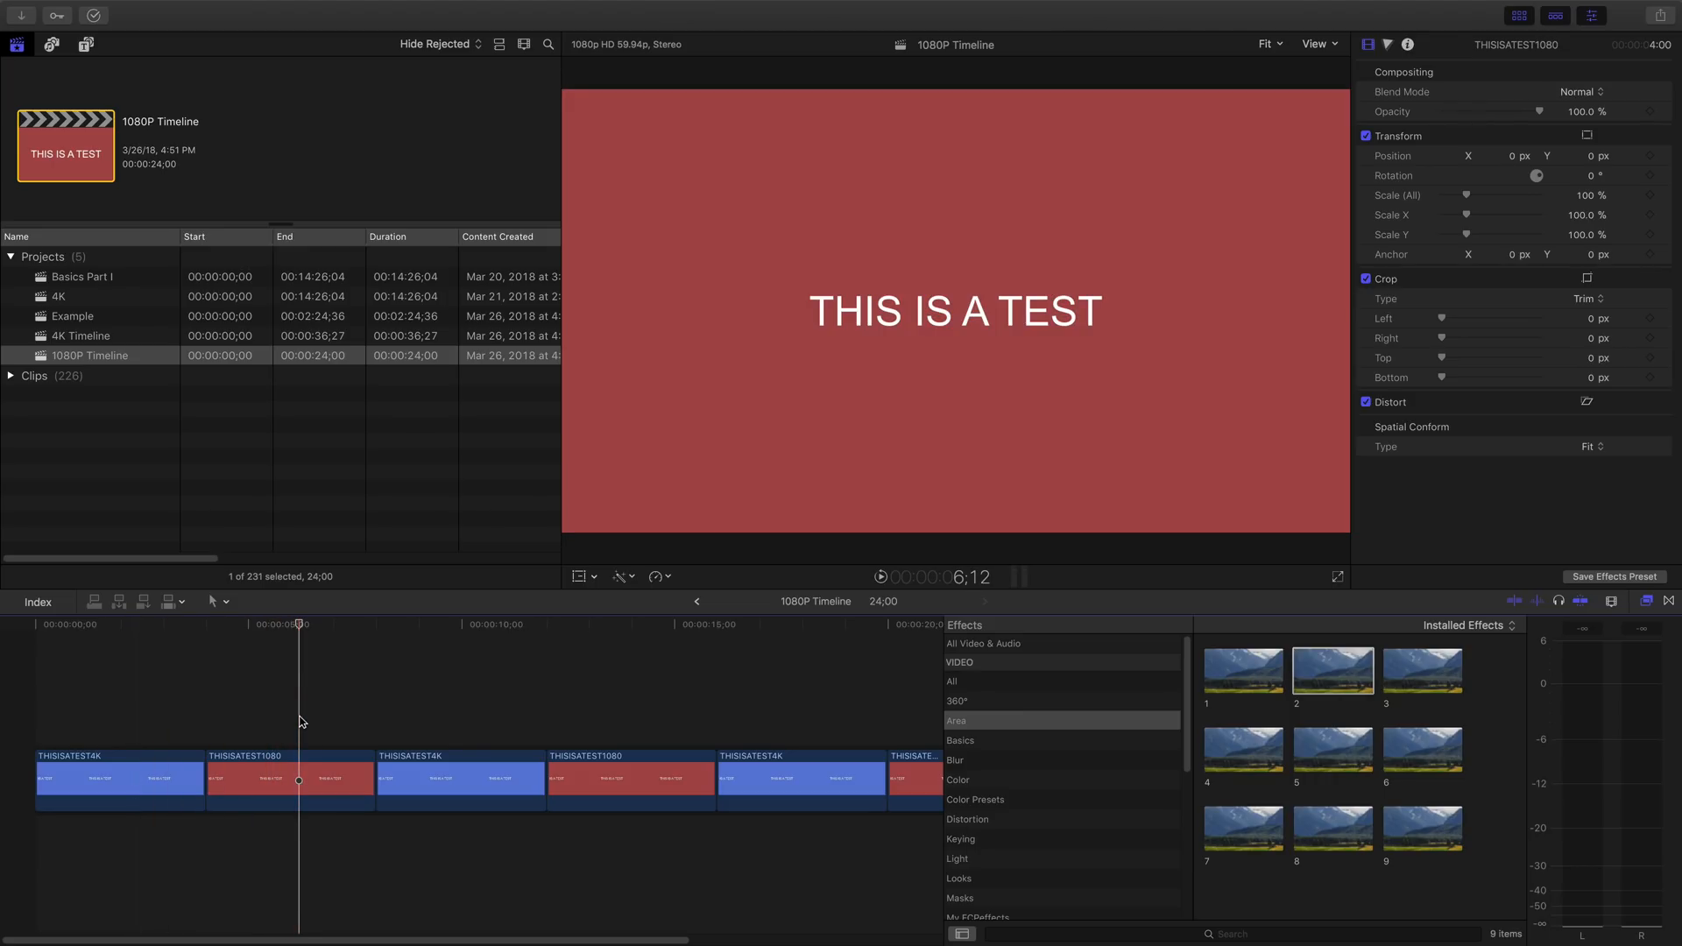
pyautogui.click(166, 714)
pyautogui.click(266, 714)
pyautogui.click(147, 711)
pyautogui.click(257, 701)
pyautogui.click(327, 700)
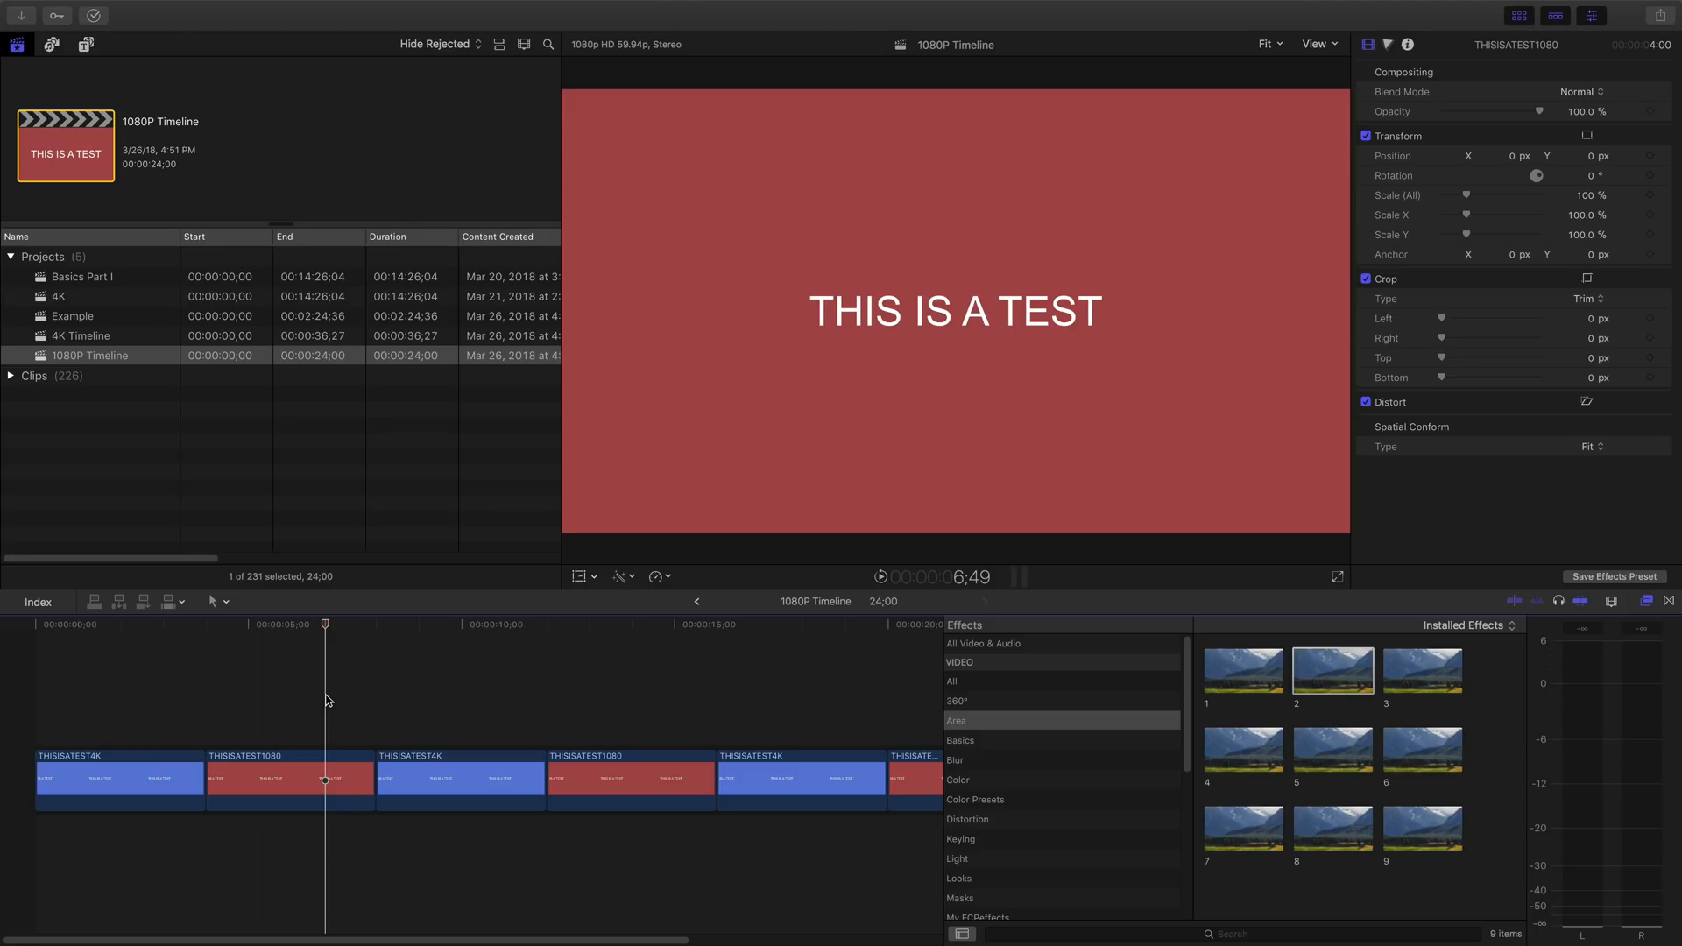
# - Play from the second clip through the third and into the fourth, checking the third clip's scale settings
pyautogui.press('space')
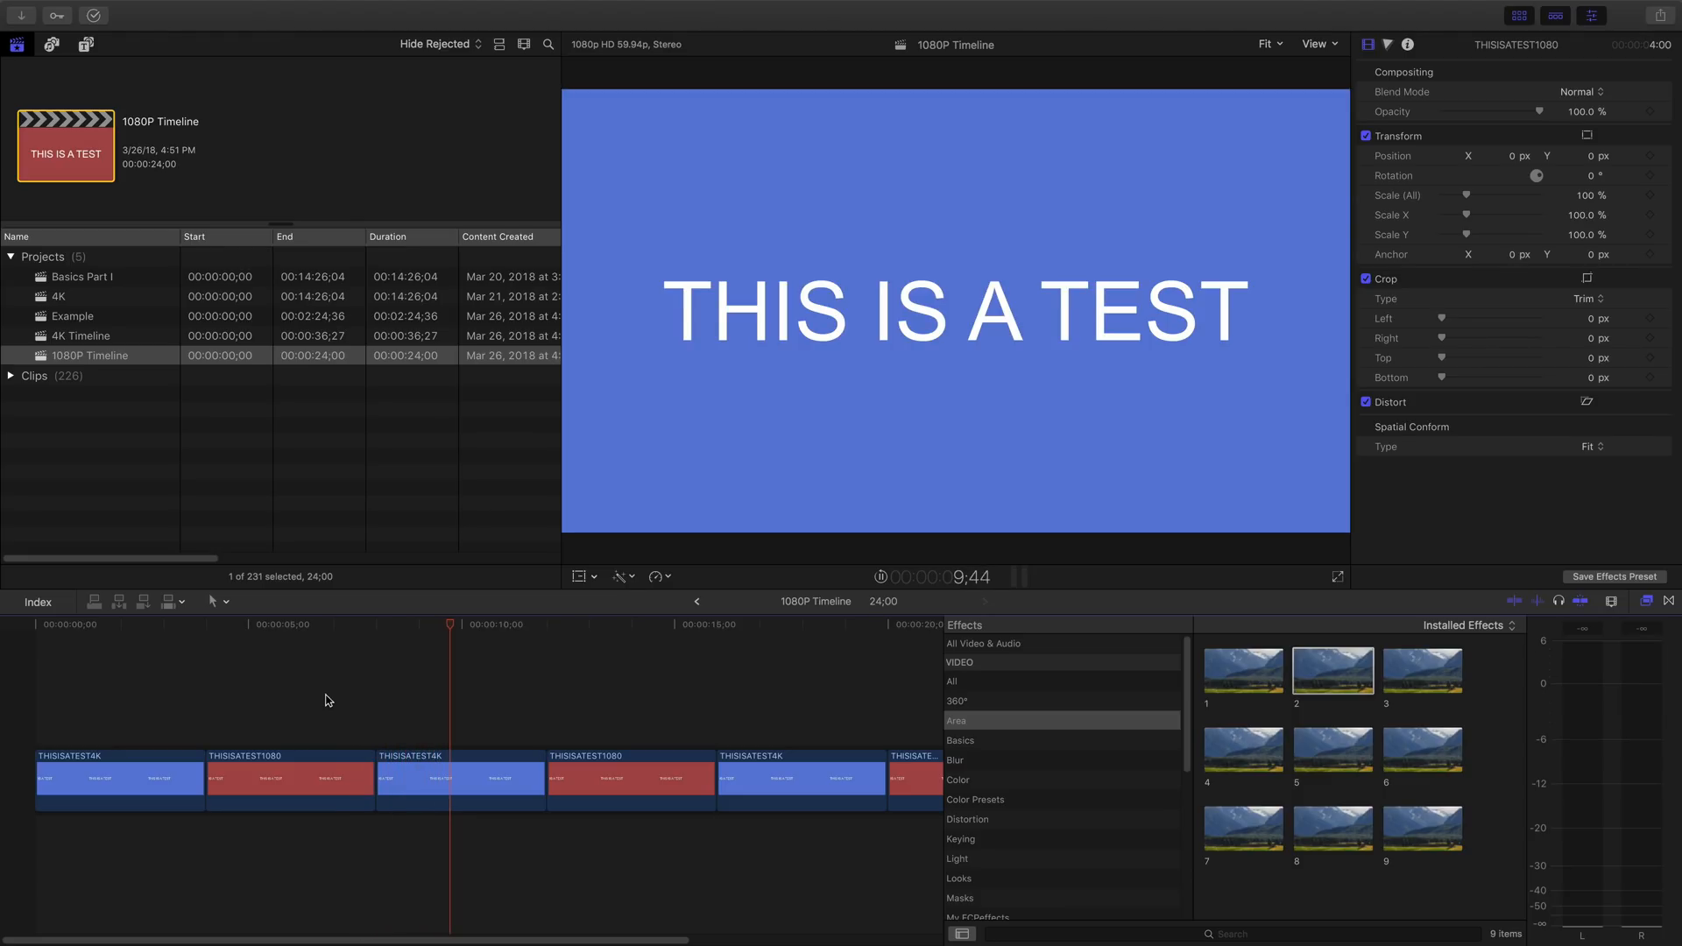
pyautogui.press('space')
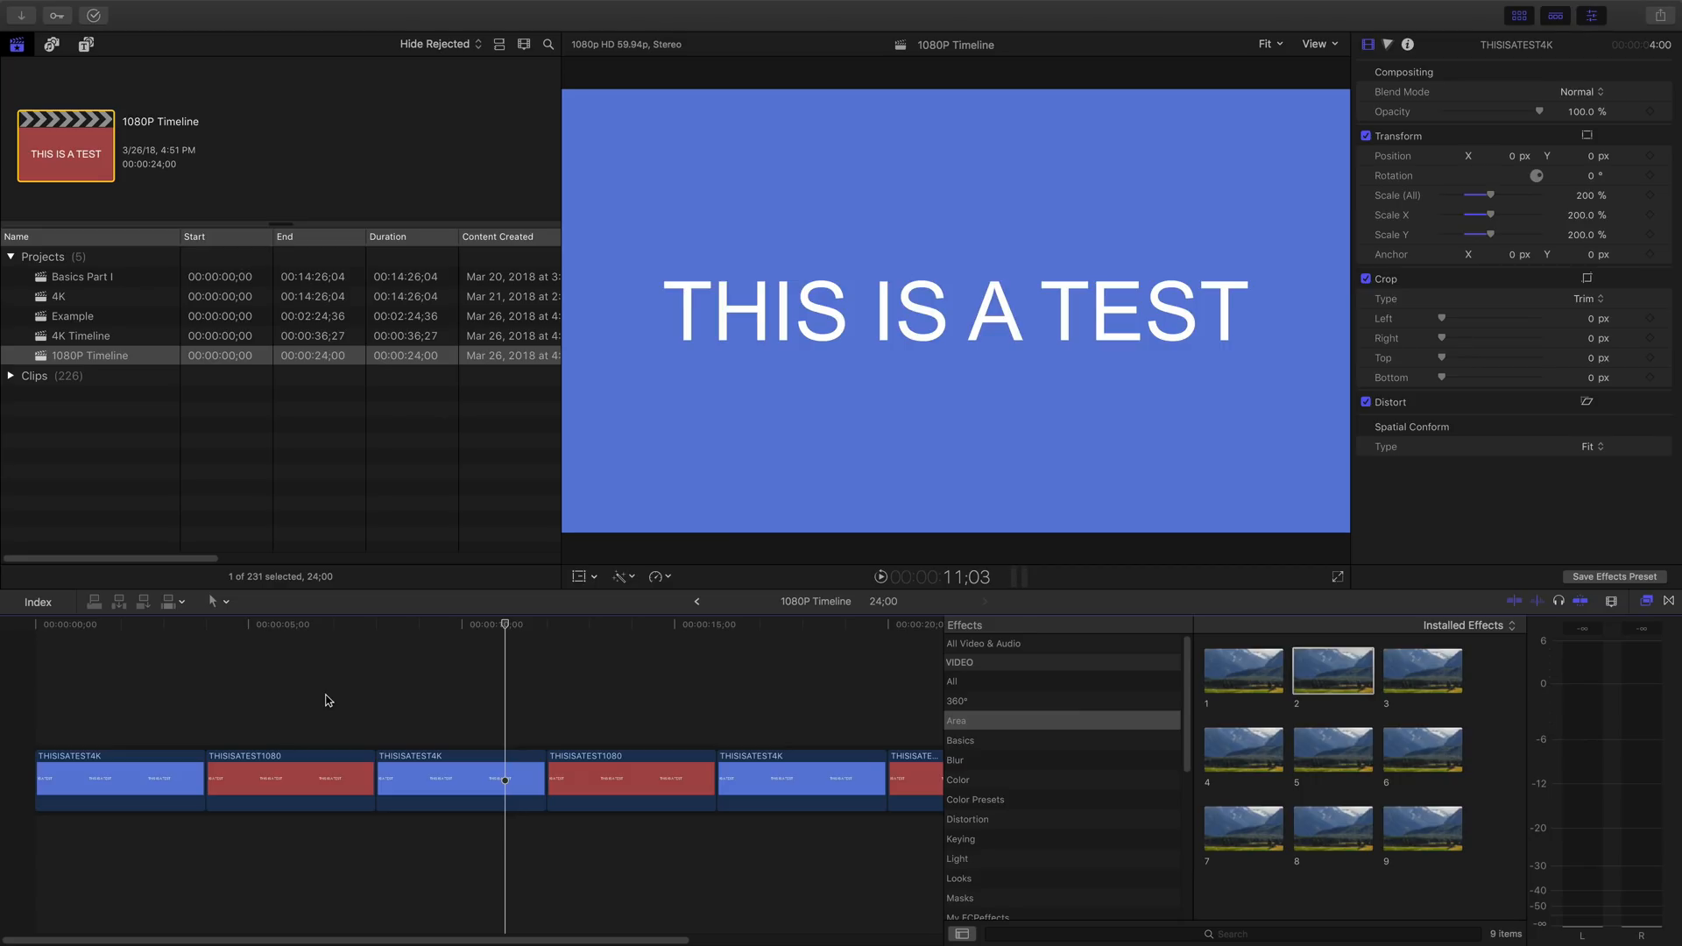
pyautogui.click(464, 704)
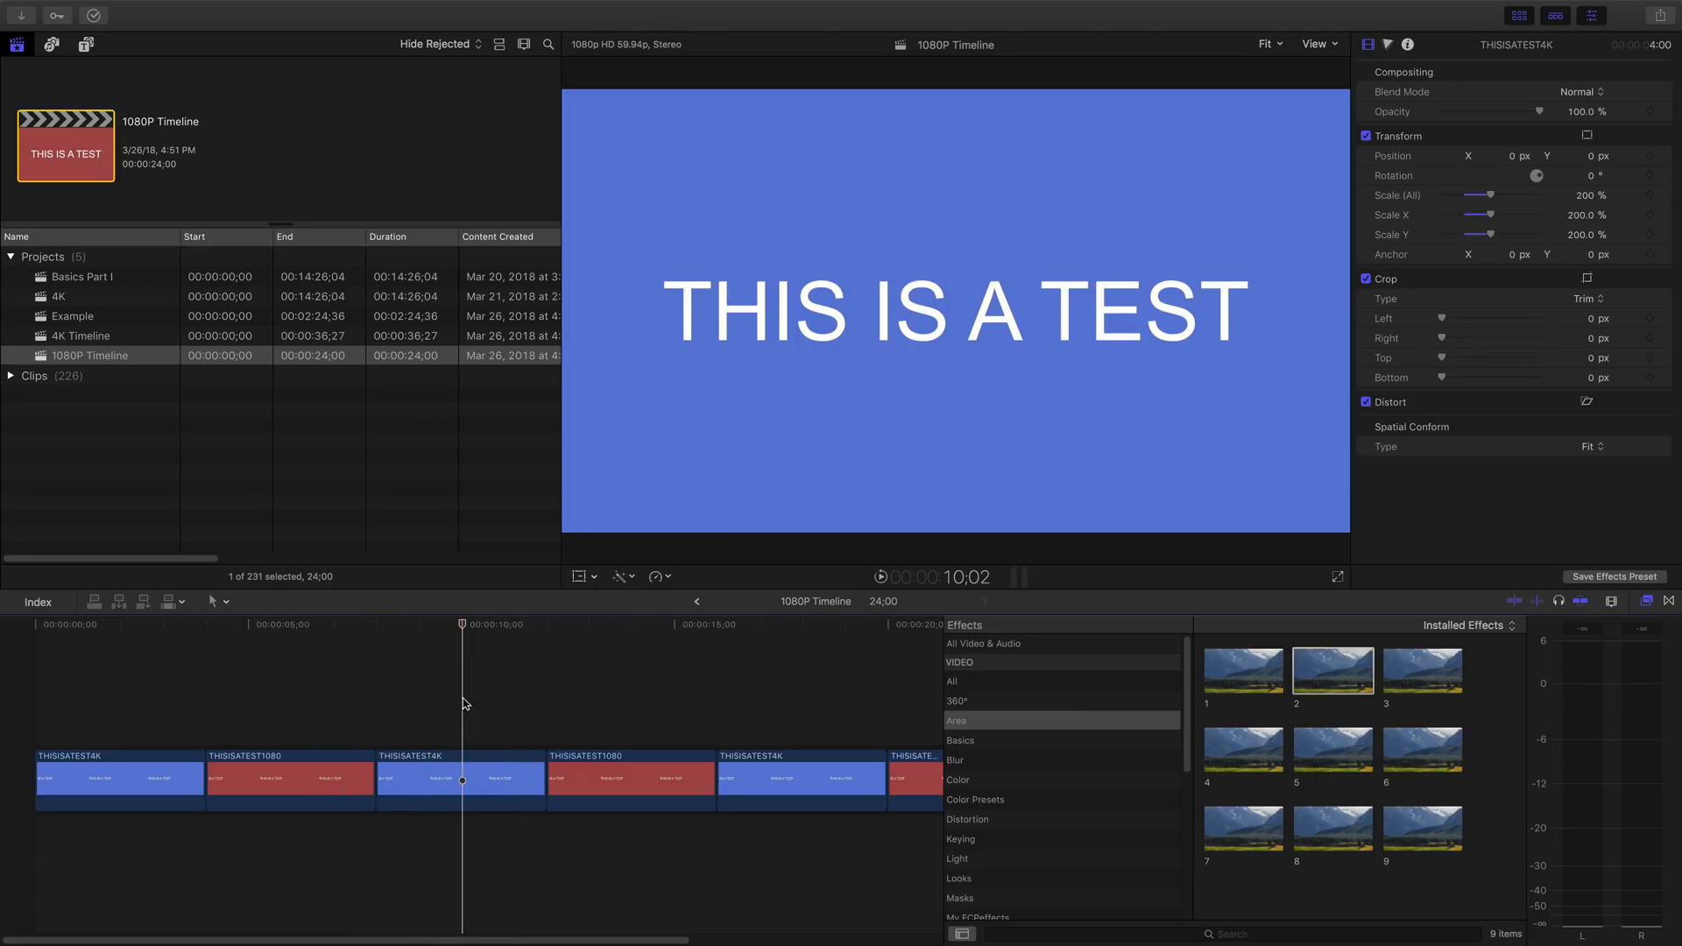
pyautogui.click(458, 761)
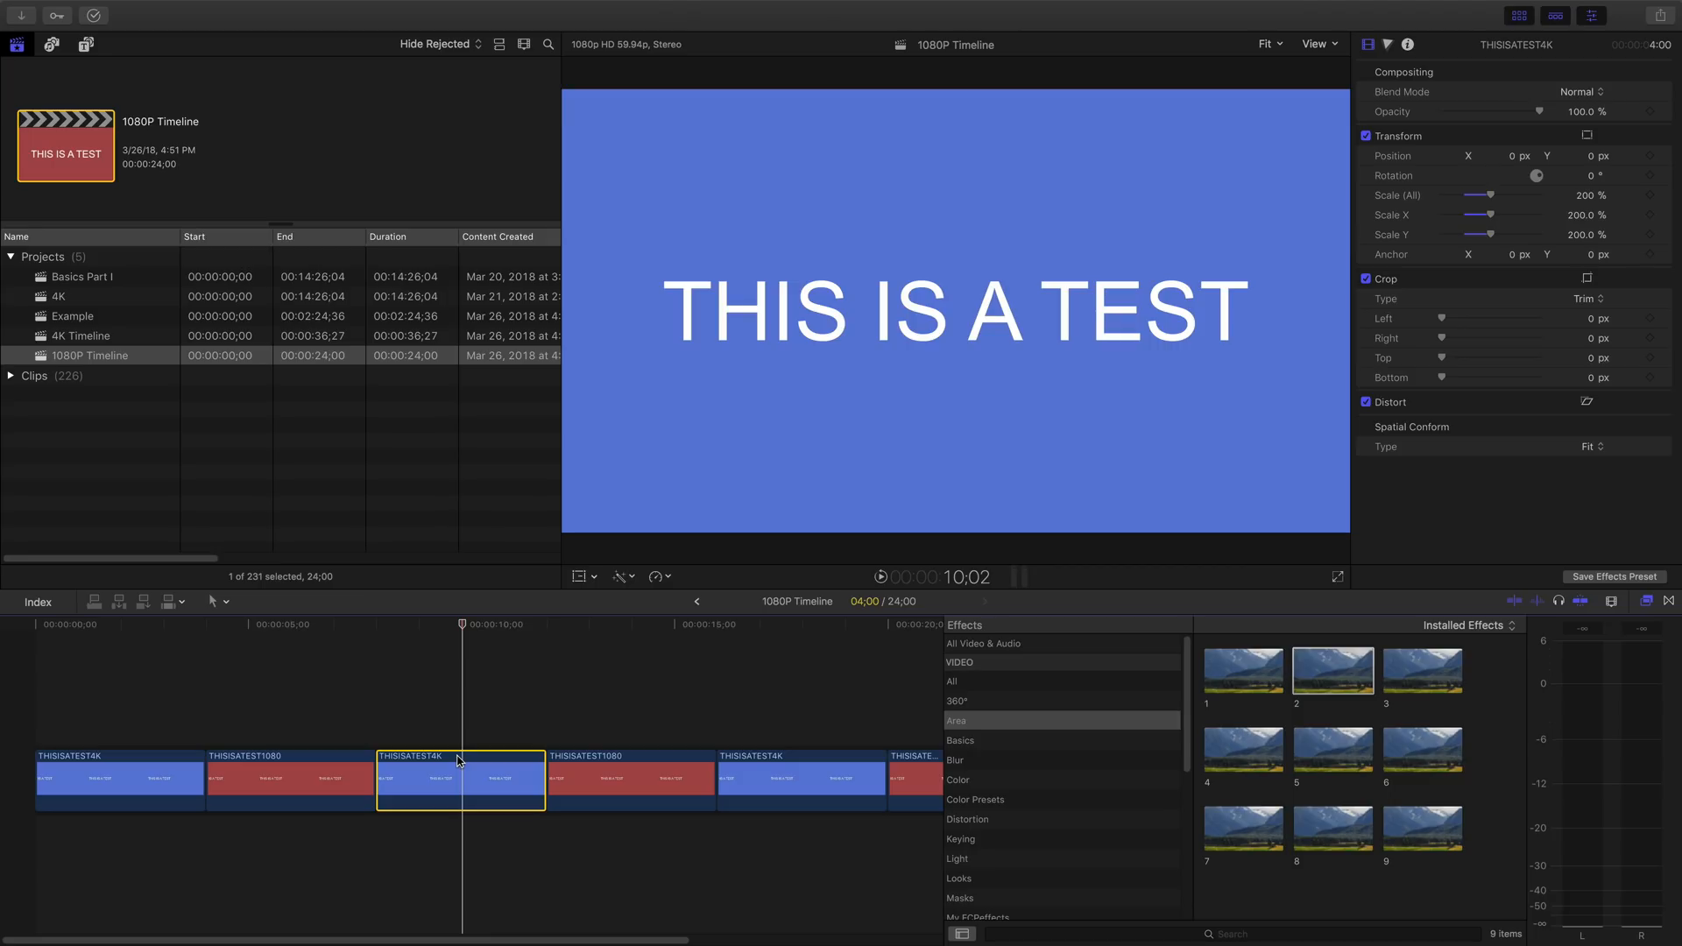
pyautogui.press('space')
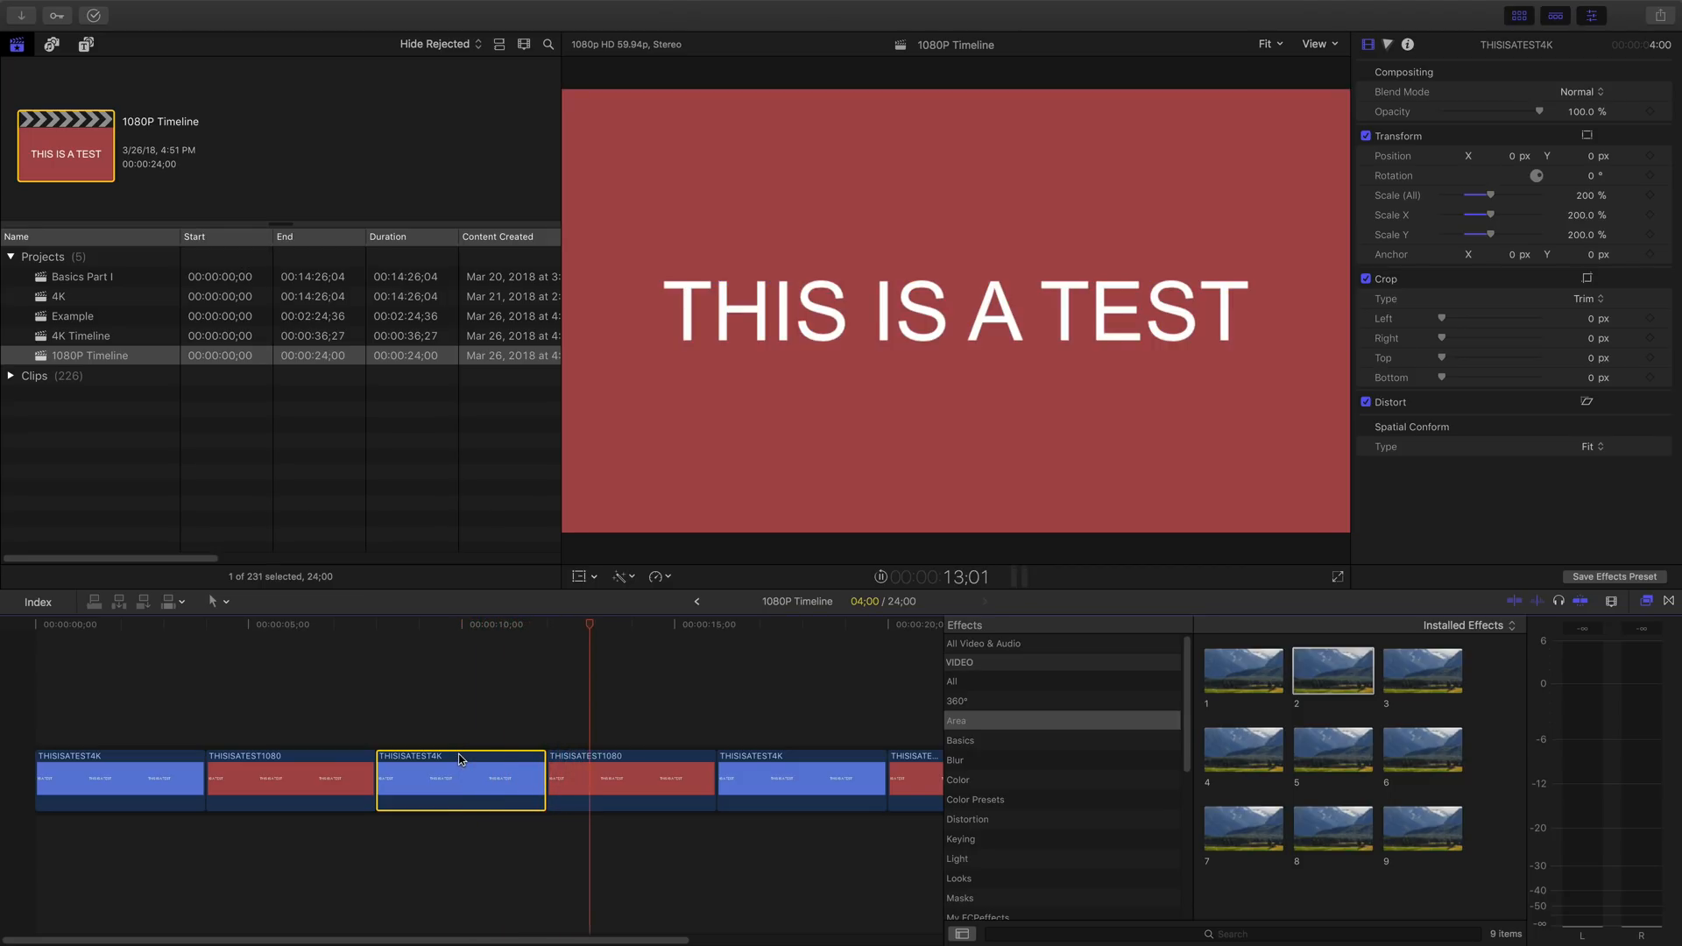
pyautogui.press('space')
# - Compare the third (4K) and fourth (1080) clips by selecting them in turn, and play the timeline into the last clip
pyautogui.click(619, 758)
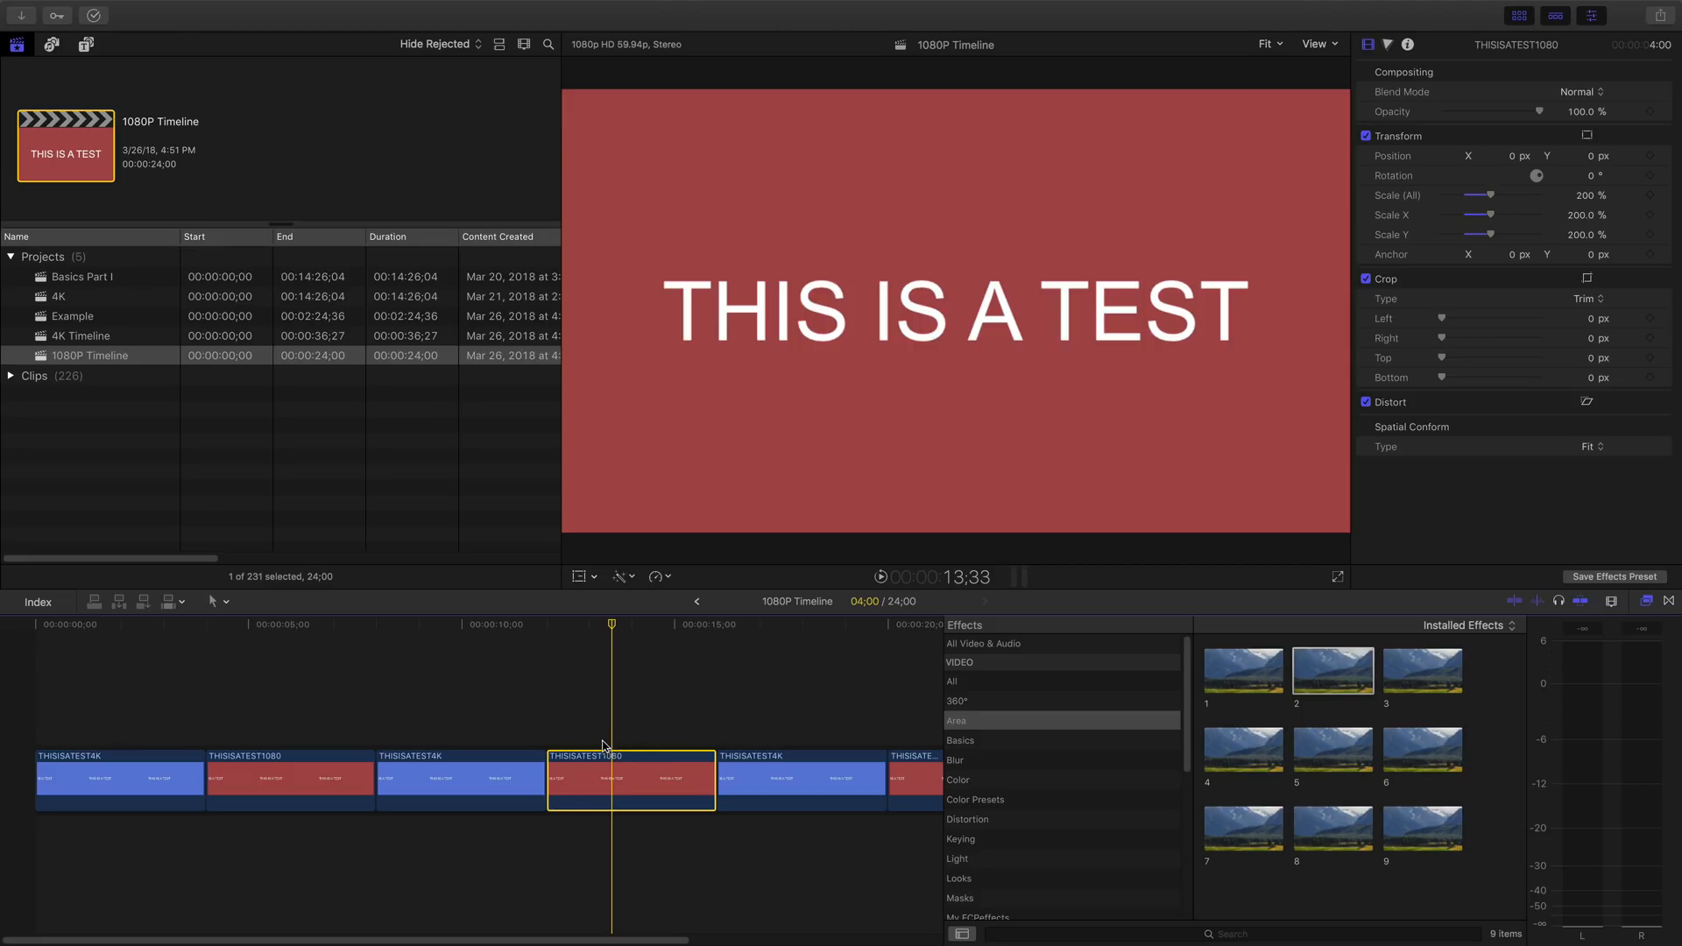
pyautogui.click(473, 715)
pyautogui.click(480, 772)
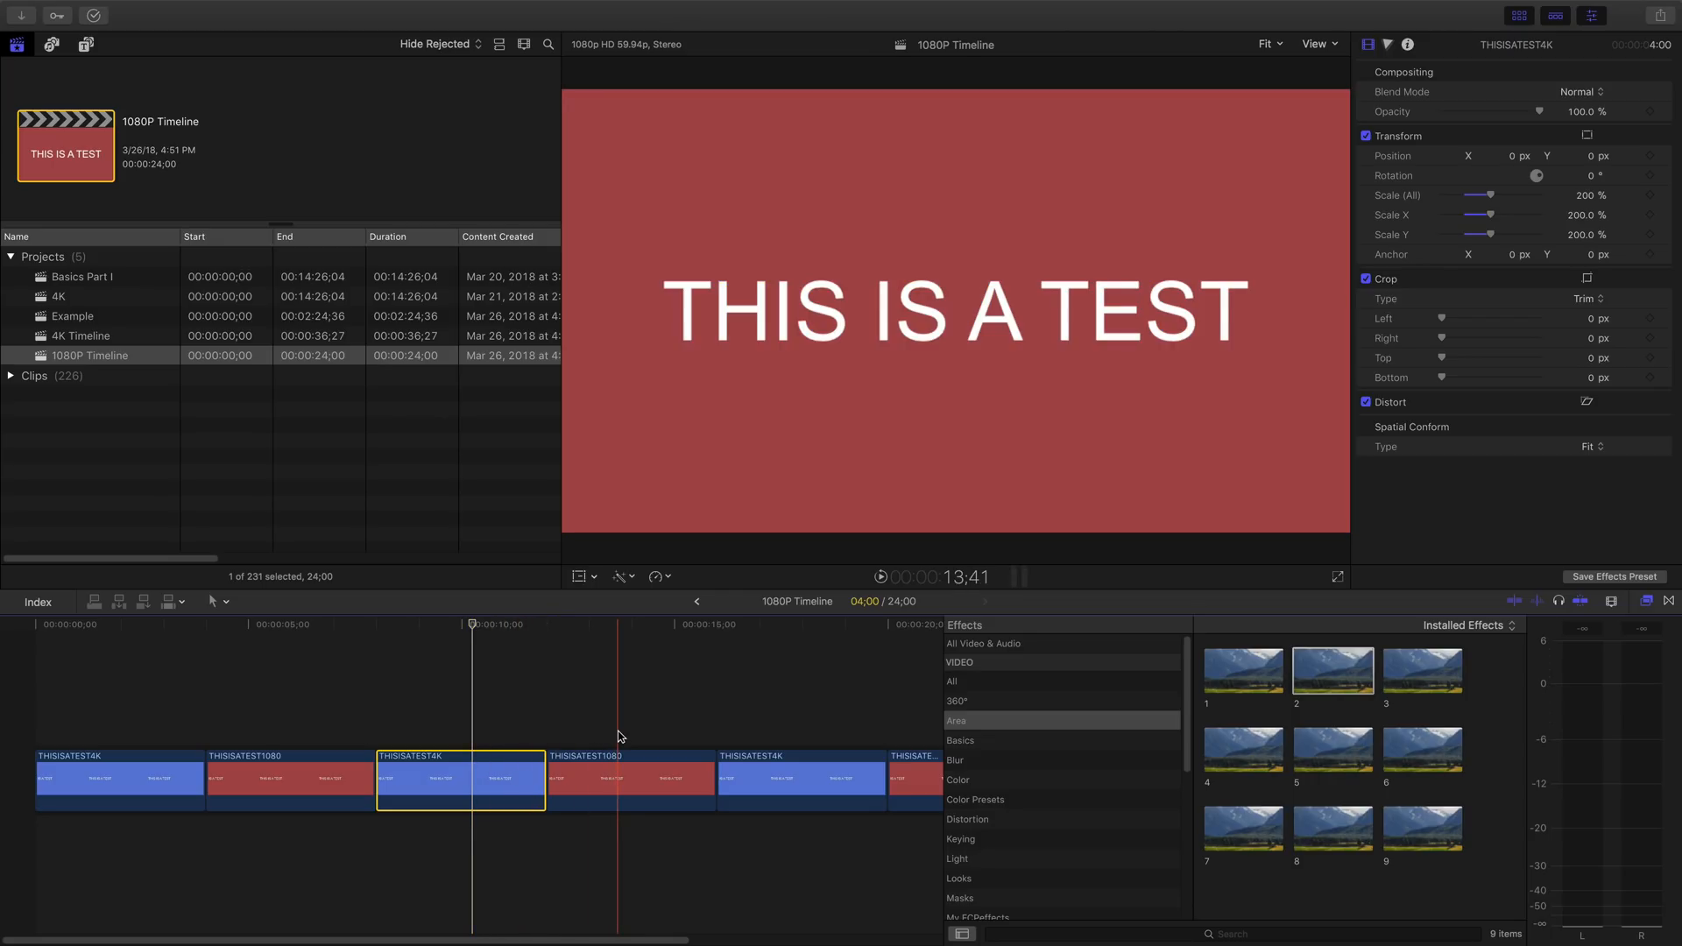
pyautogui.click(627, 782)
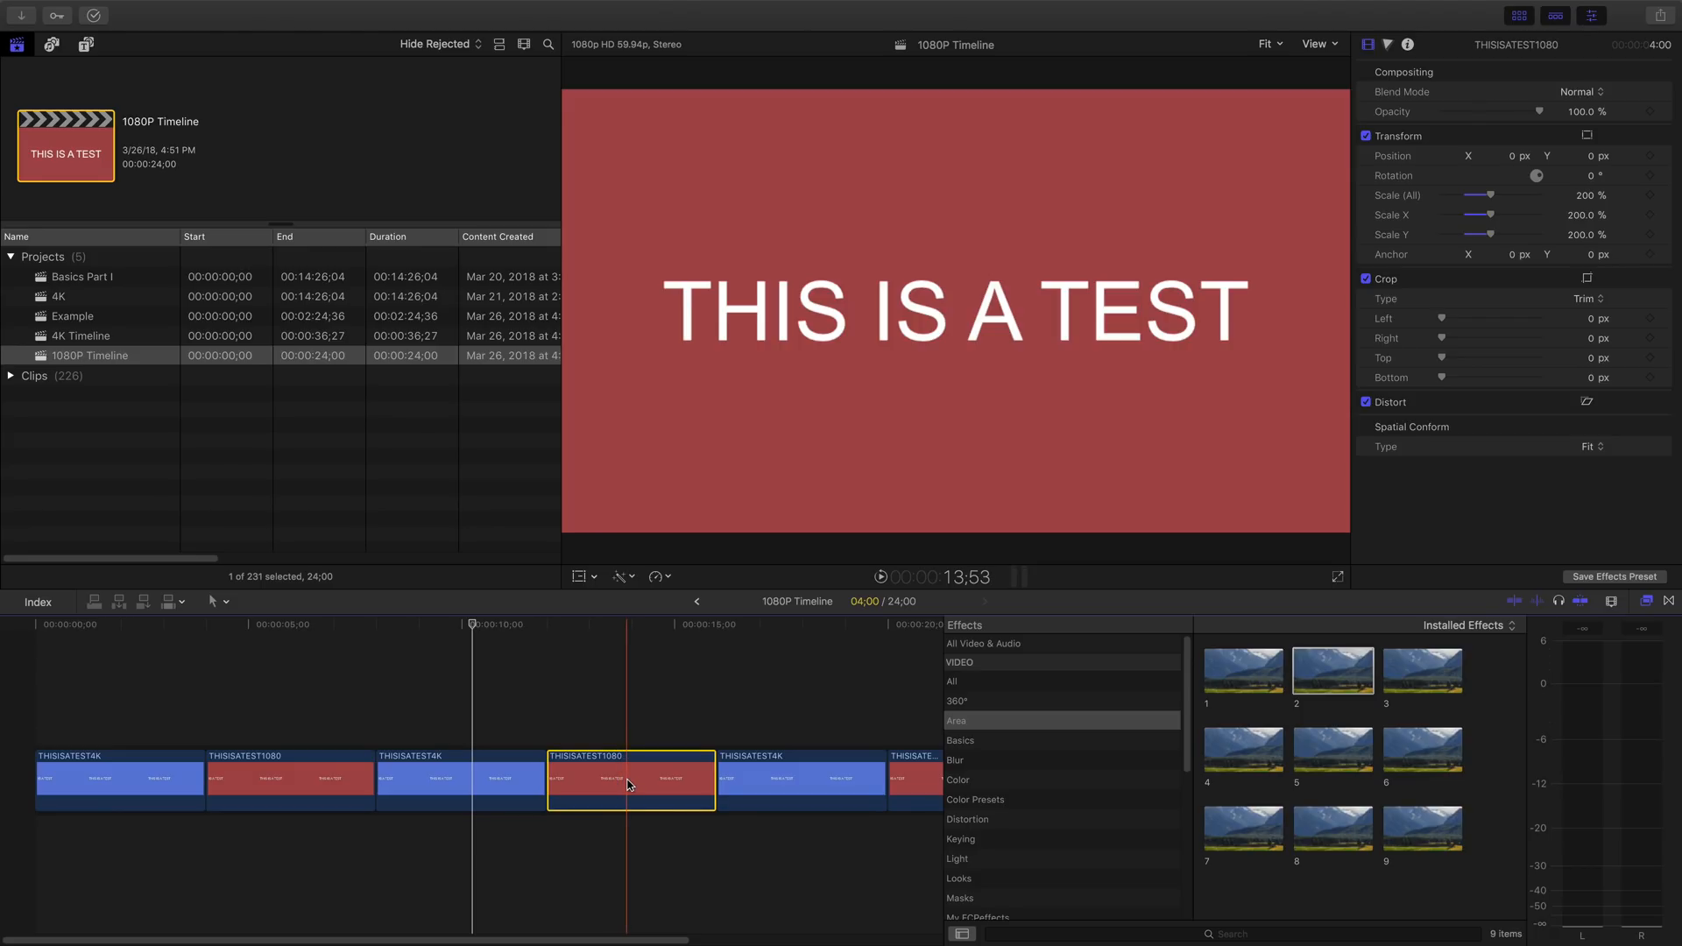
pyautogui.click(469, 786)
pyautogui.press('space')
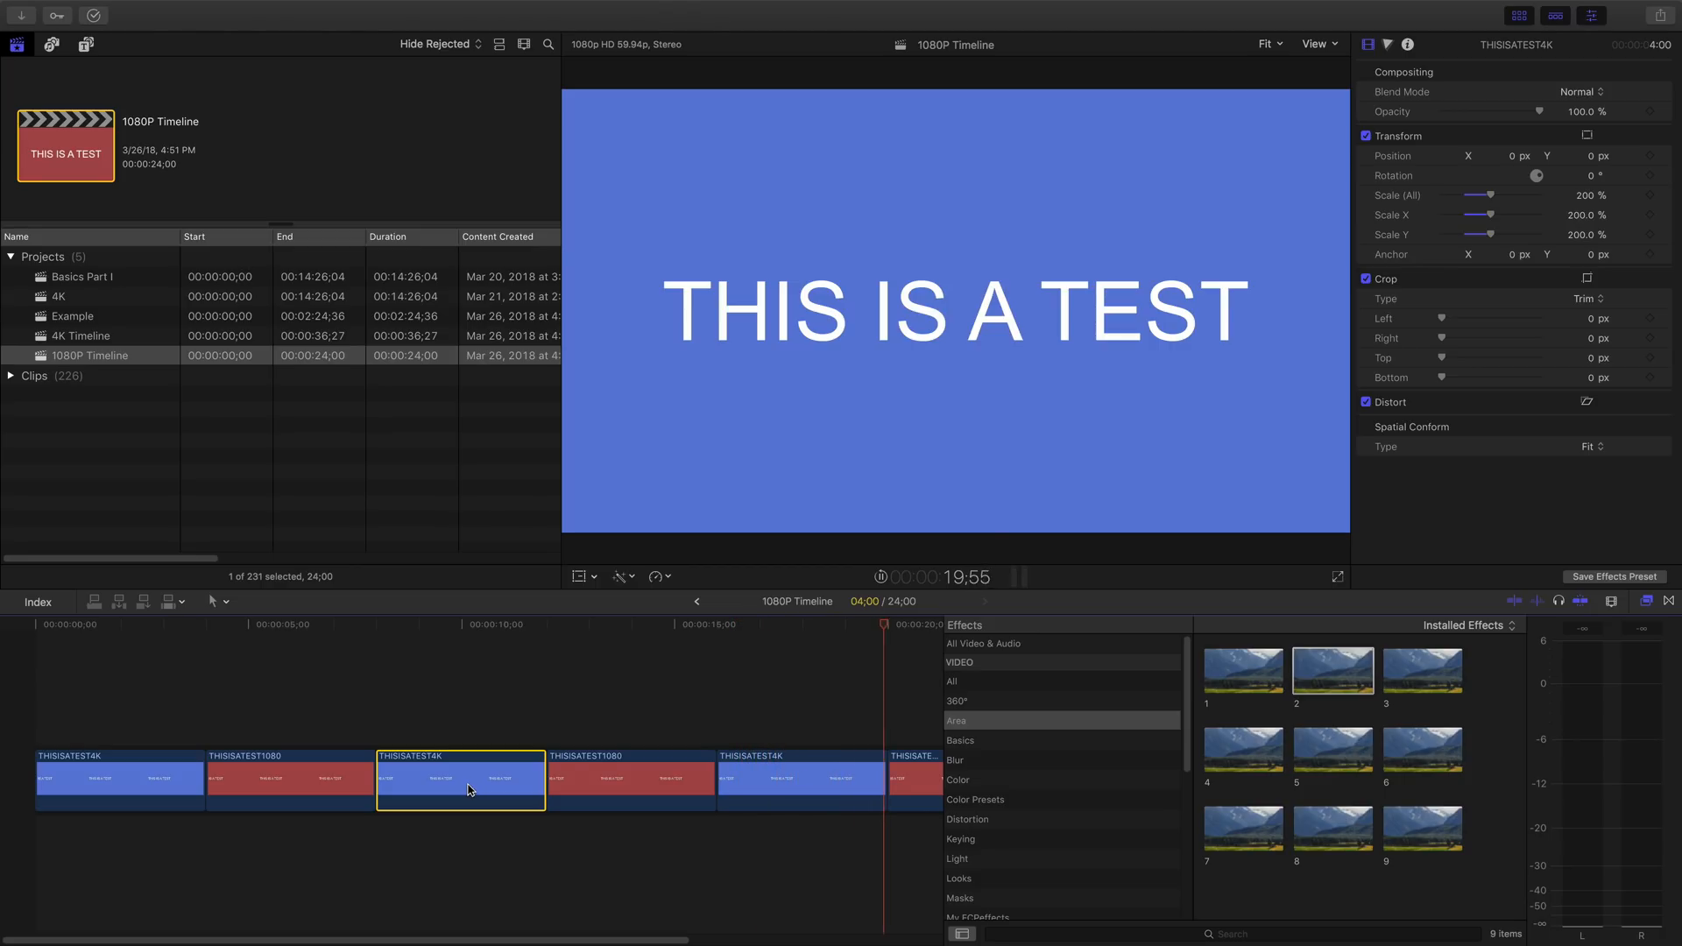
pyautogui.press('space')
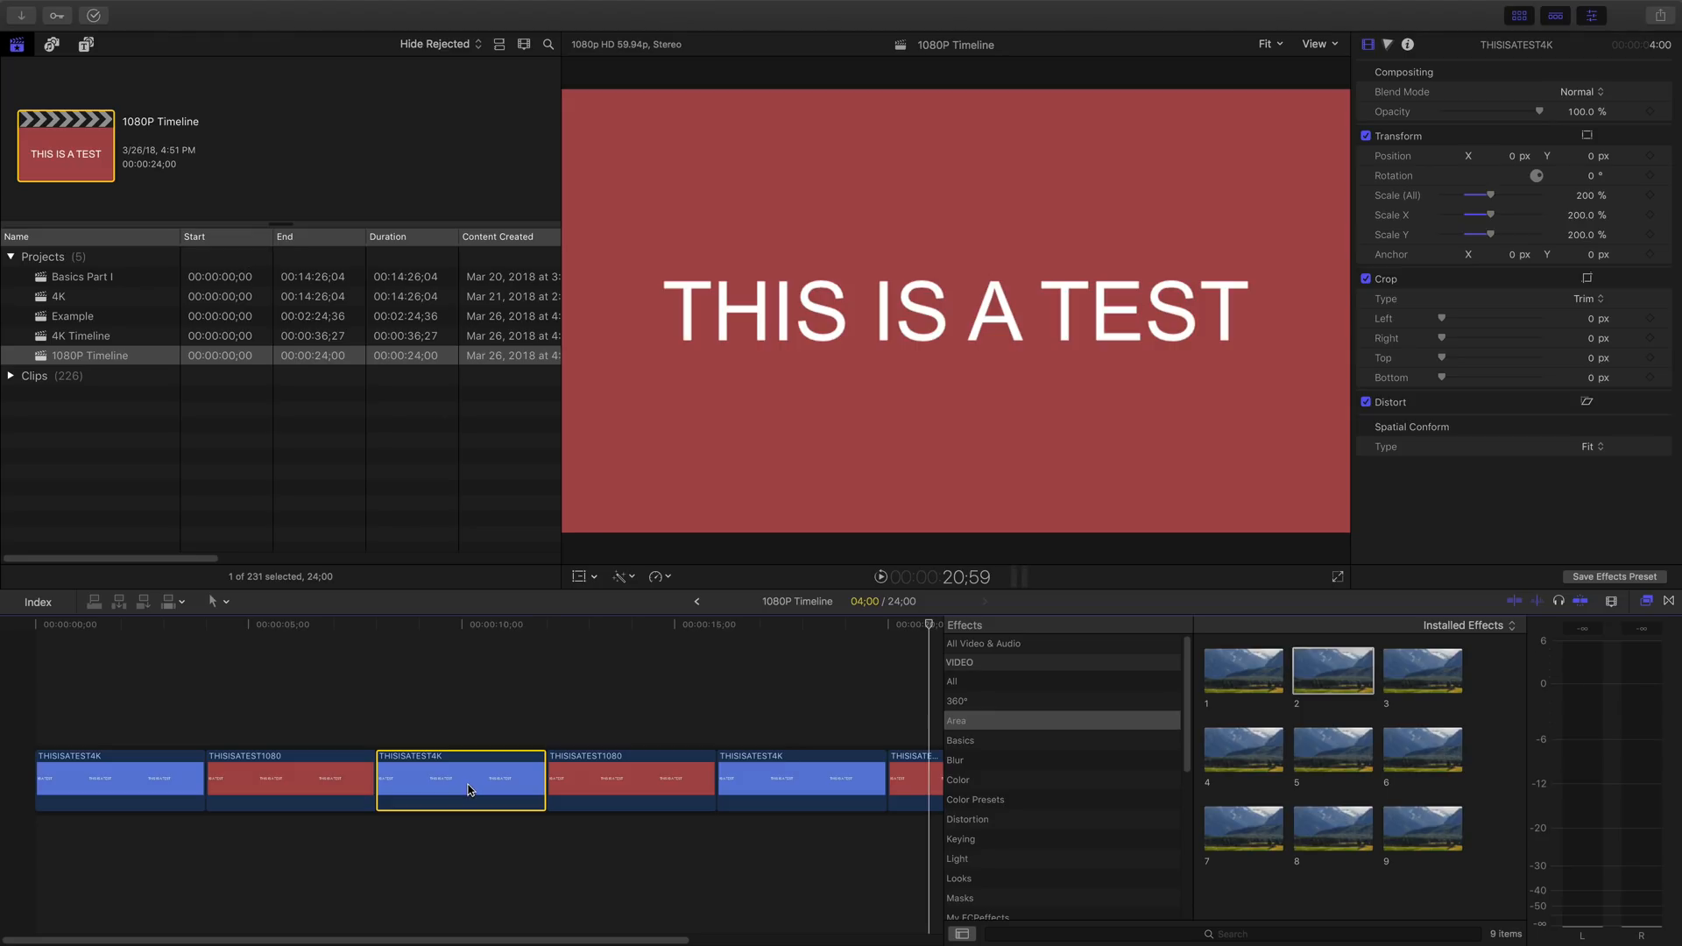
# - Open the Example project and fit its whole clip in the timeline
pyautogui.click(87, 316)
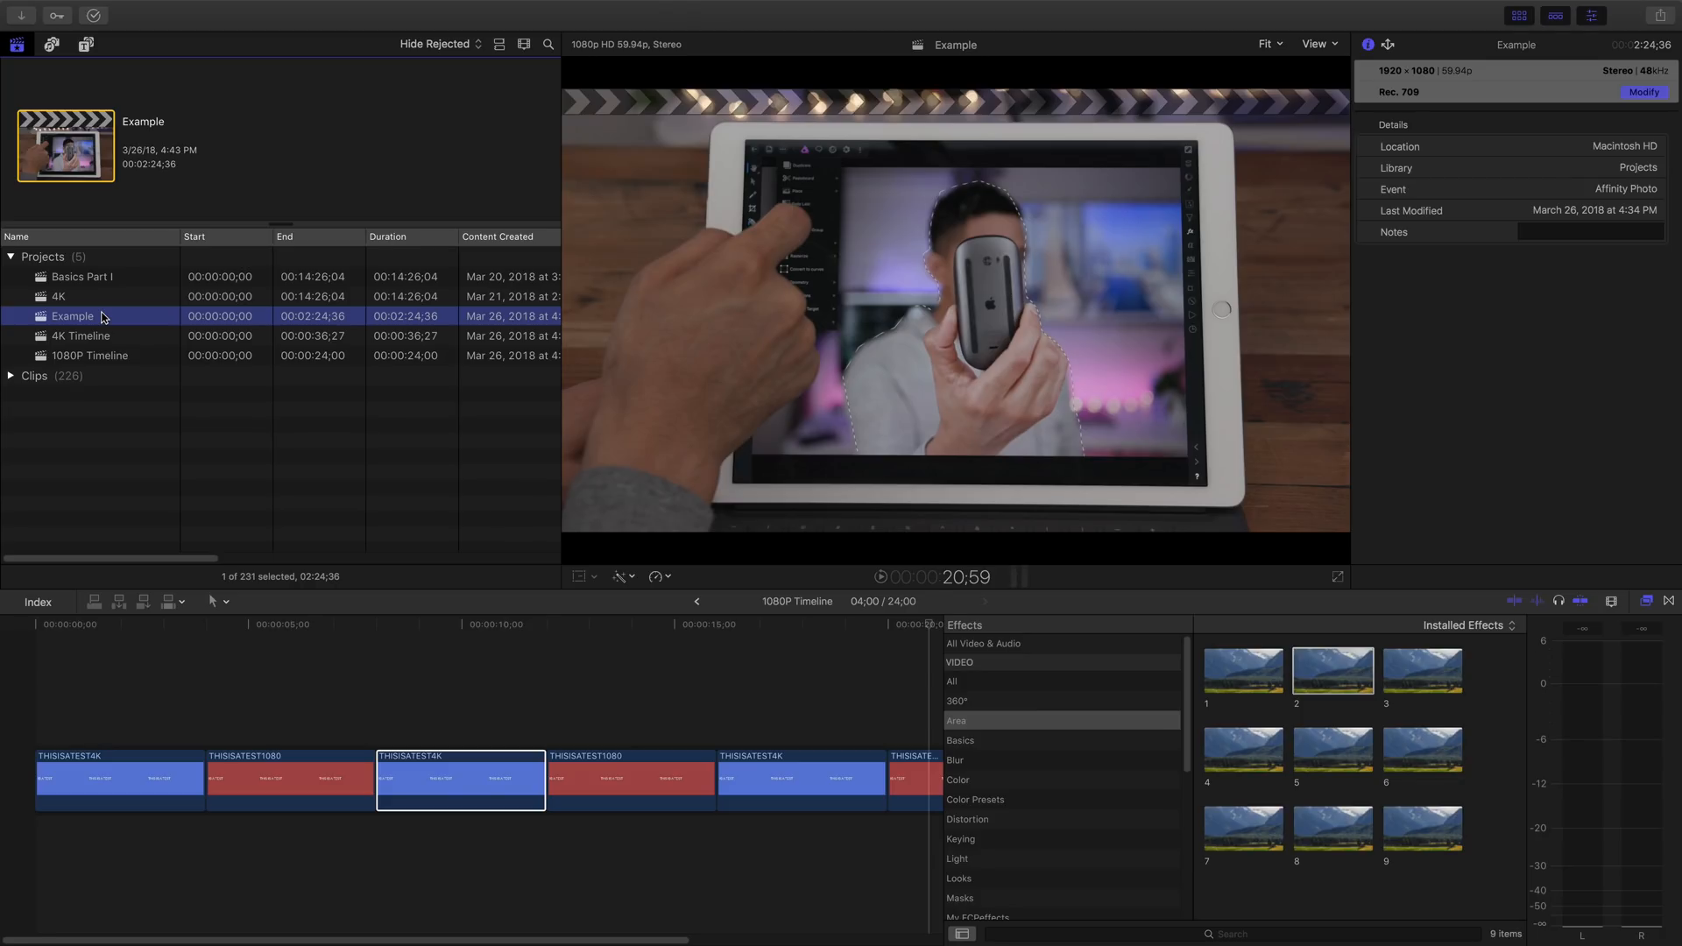
pyautogui.doubleClick(103, 316)
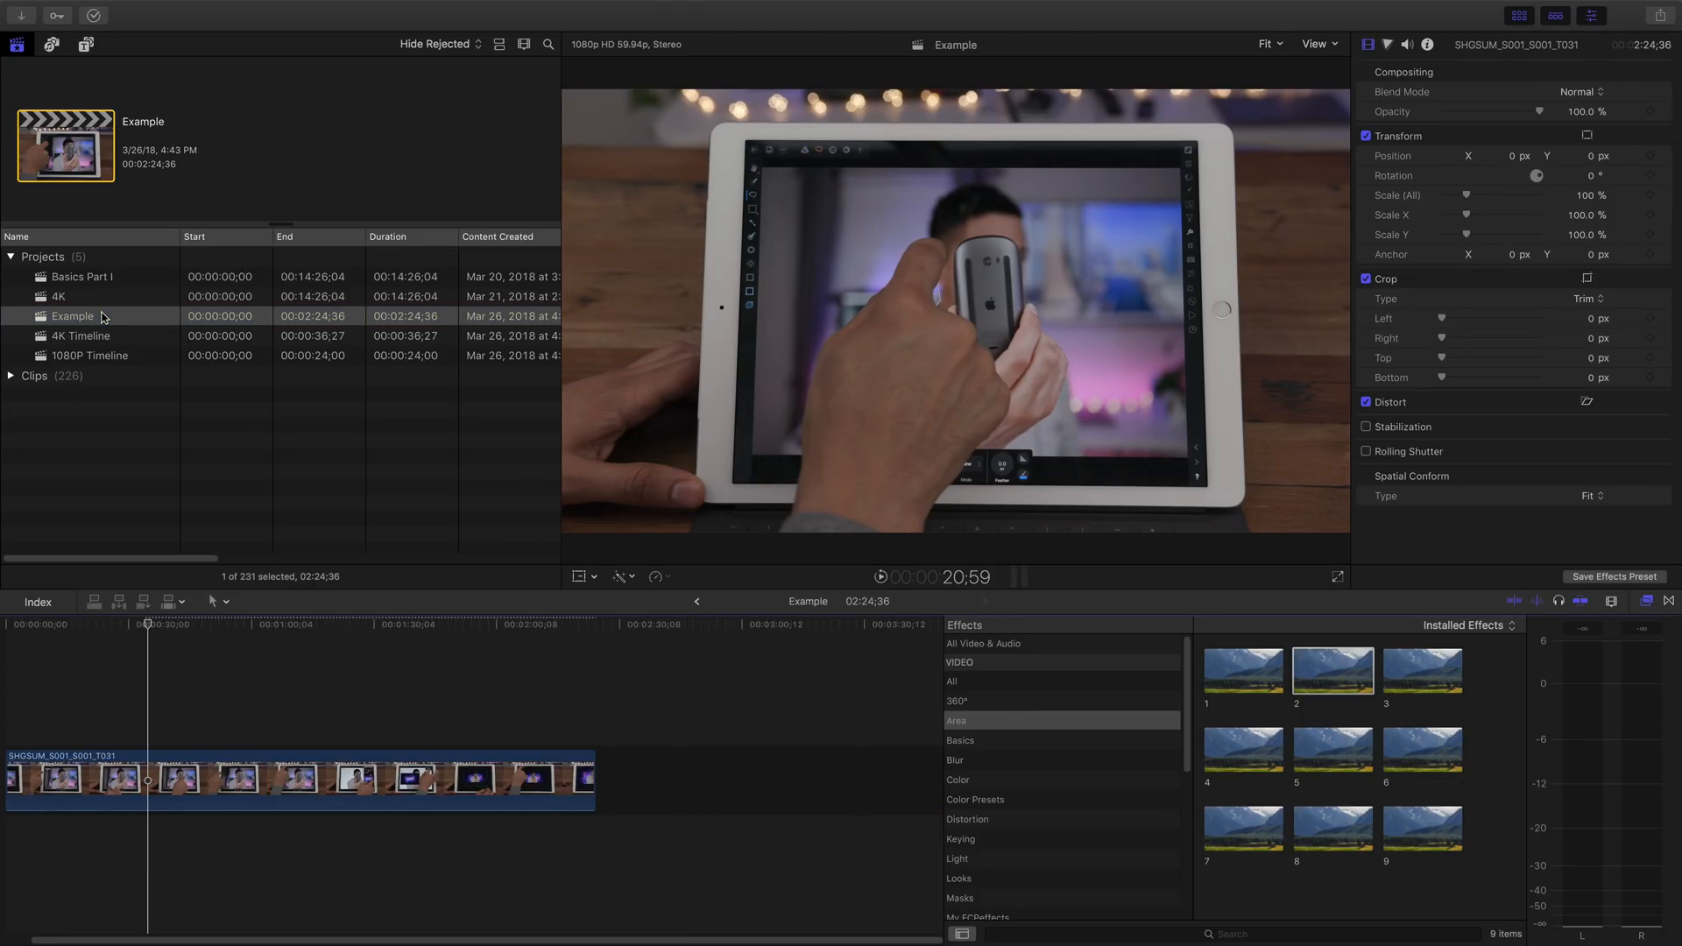
pyautogui.hotkey('shift', 'z')
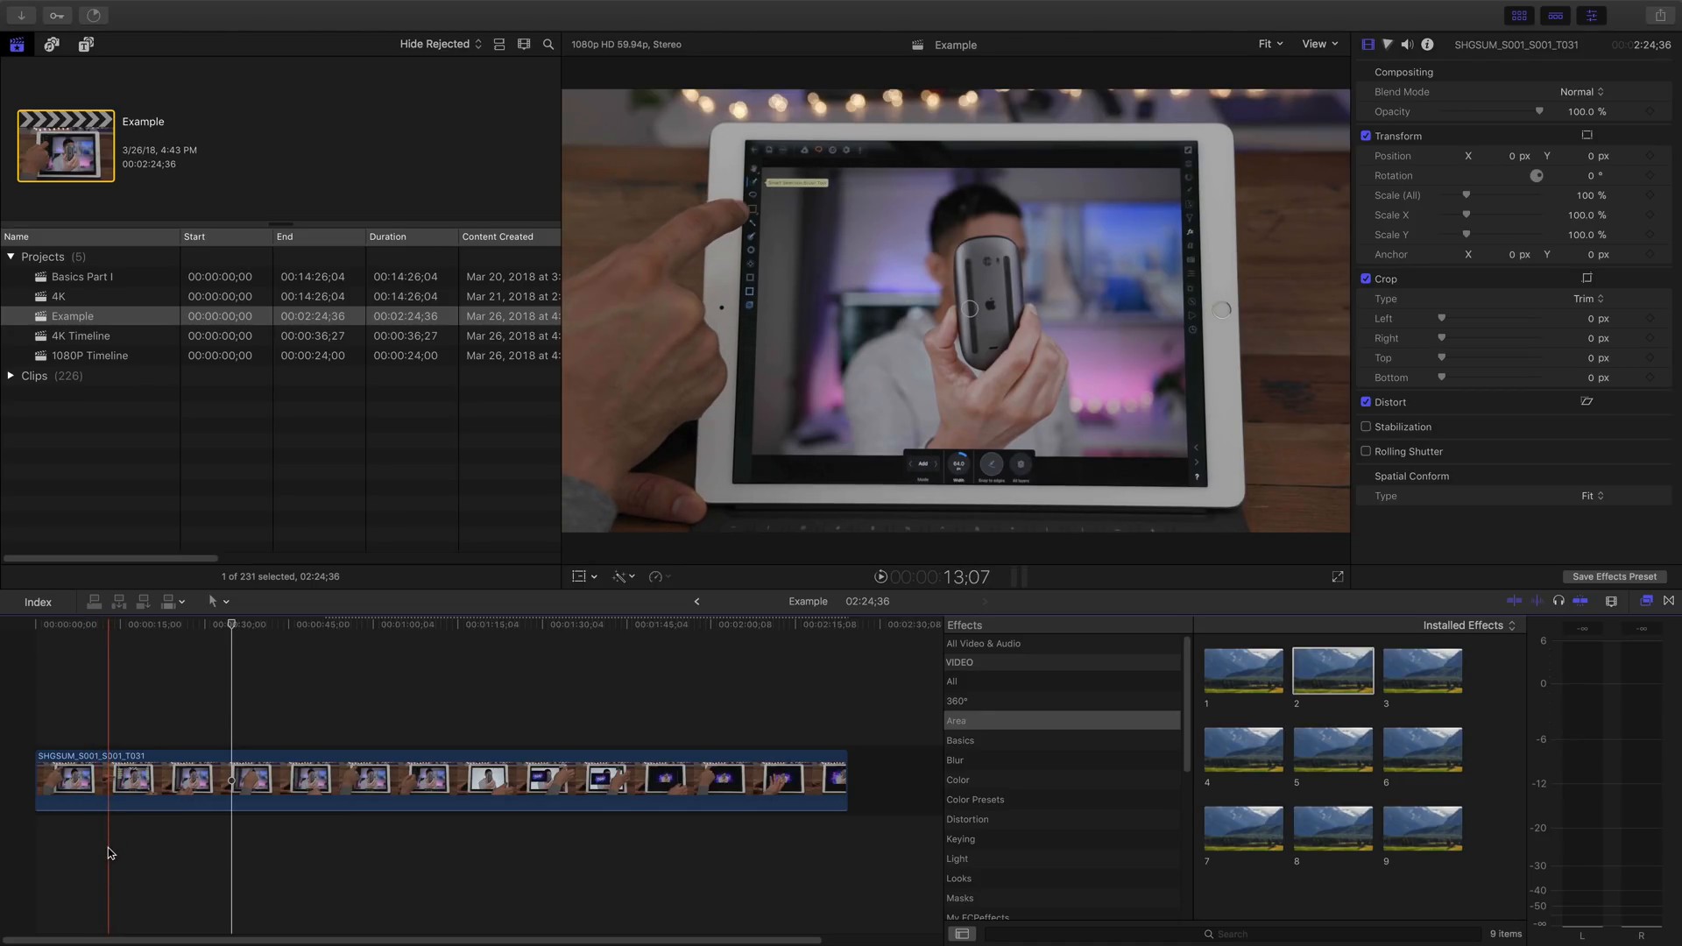
# - Split the clip at 12;50 and again about four seconds further on to isolate a 4;05 segment
pyautogui.click(109, 851)
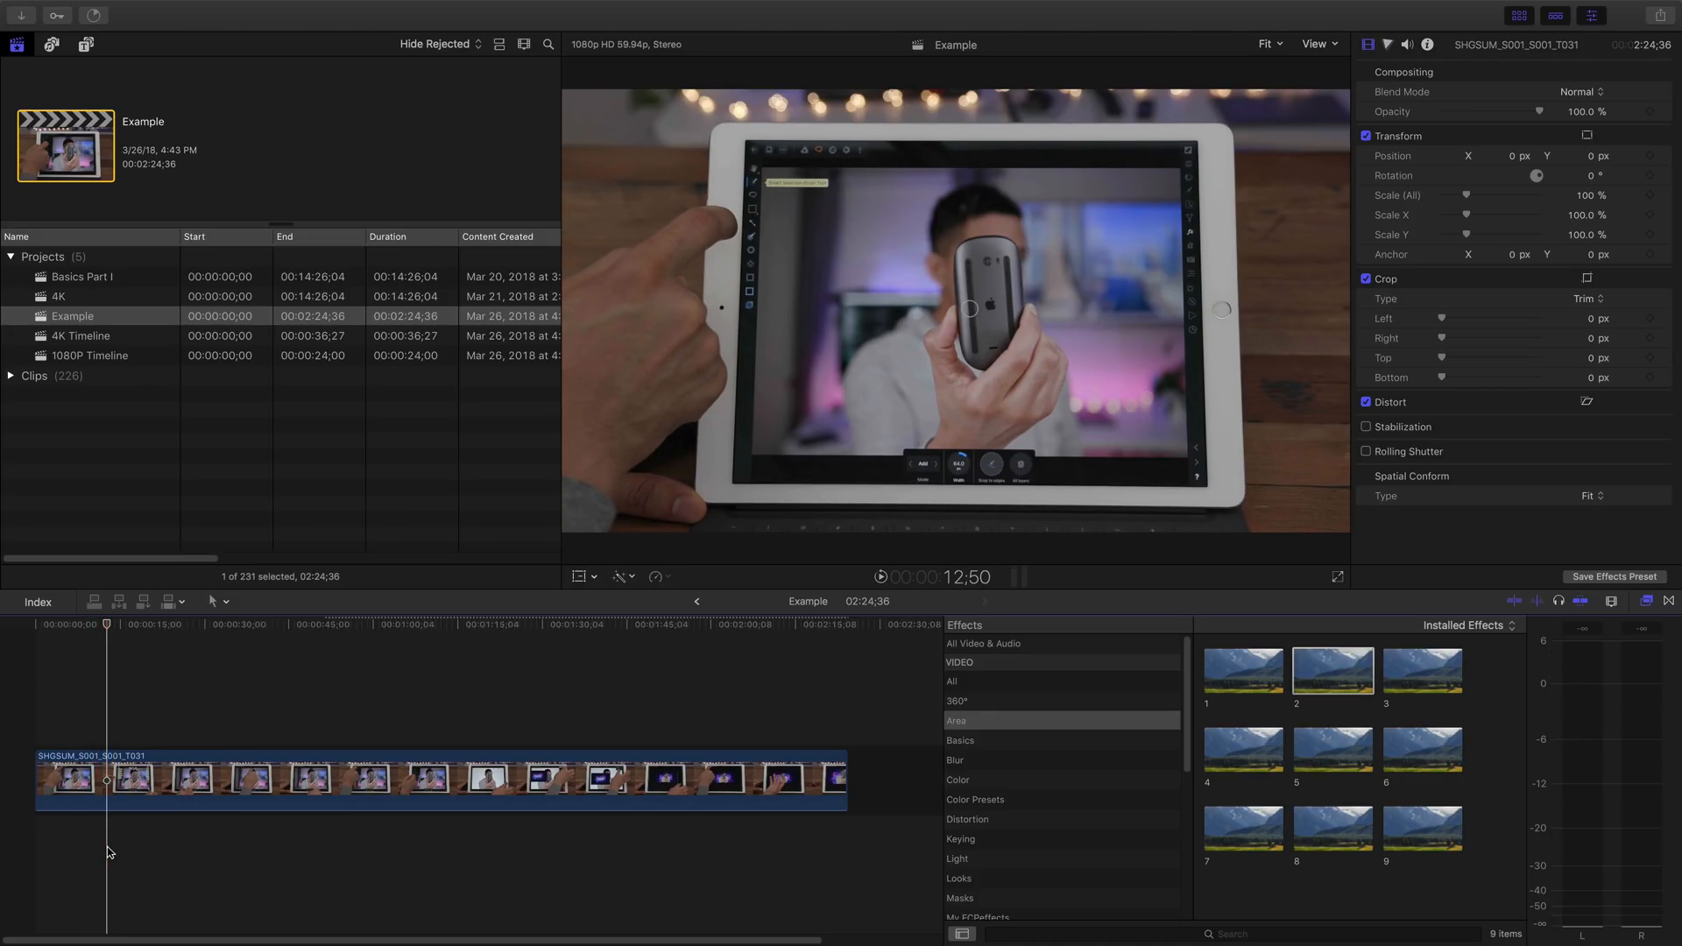
pyautogui.press('super+b')
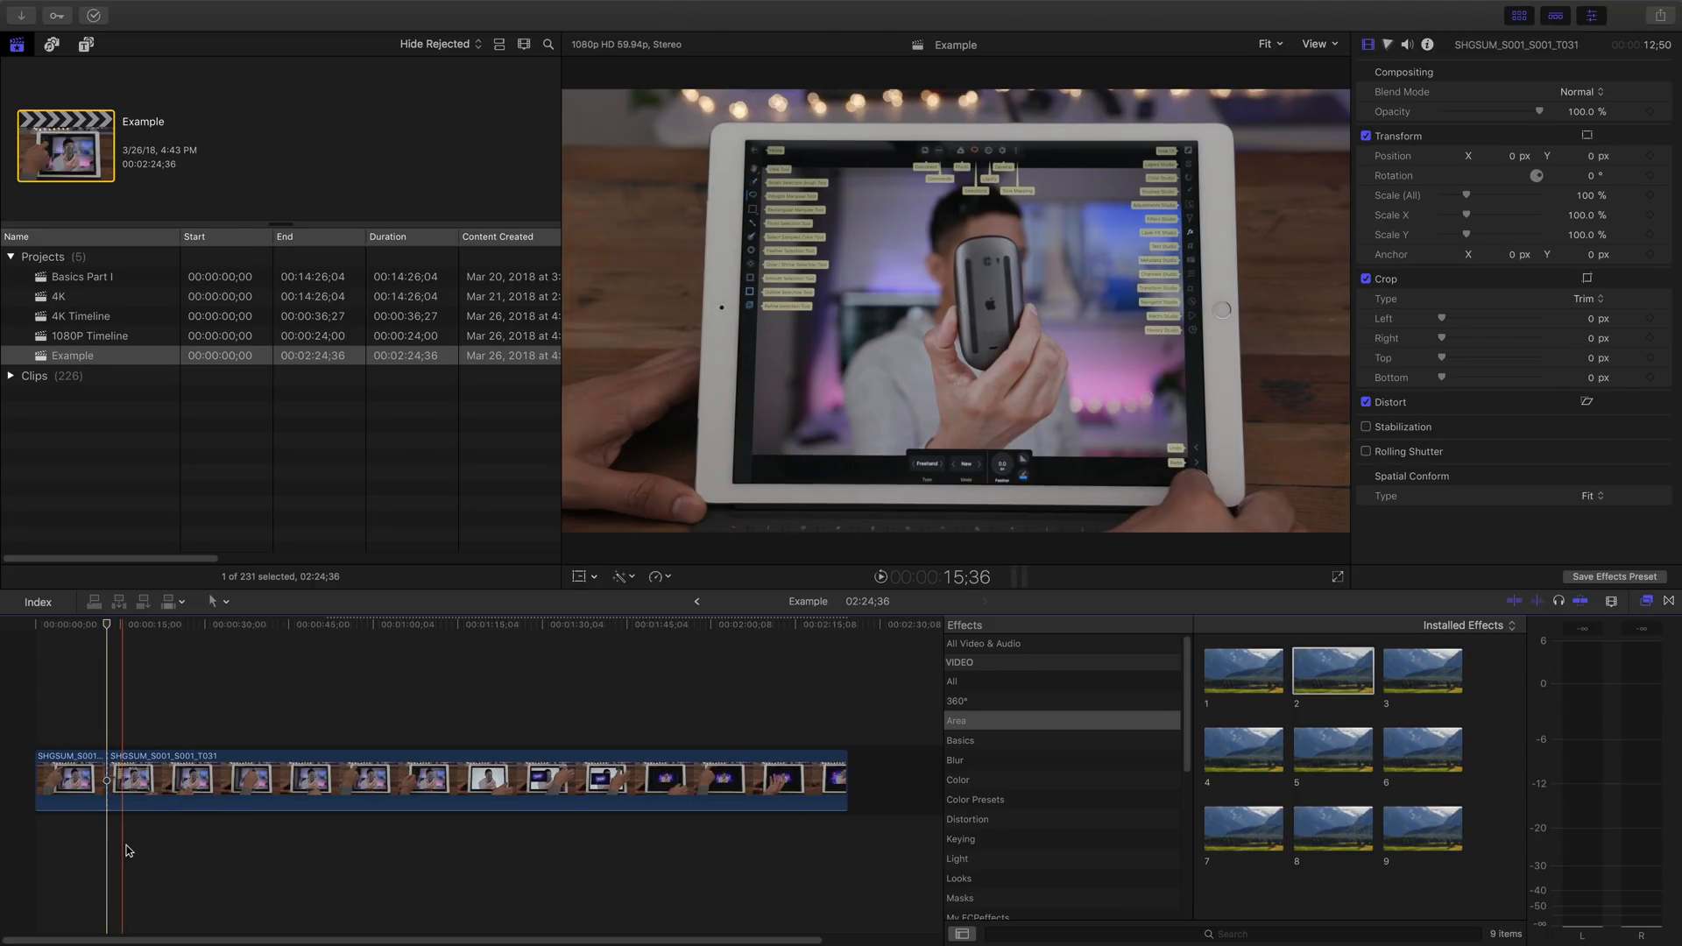
pyautogui.press('super+b')
# - Apply Area effect preset 1 to the short 4;05 segment and play the timeline across it
pyautogui.click(120, 800)
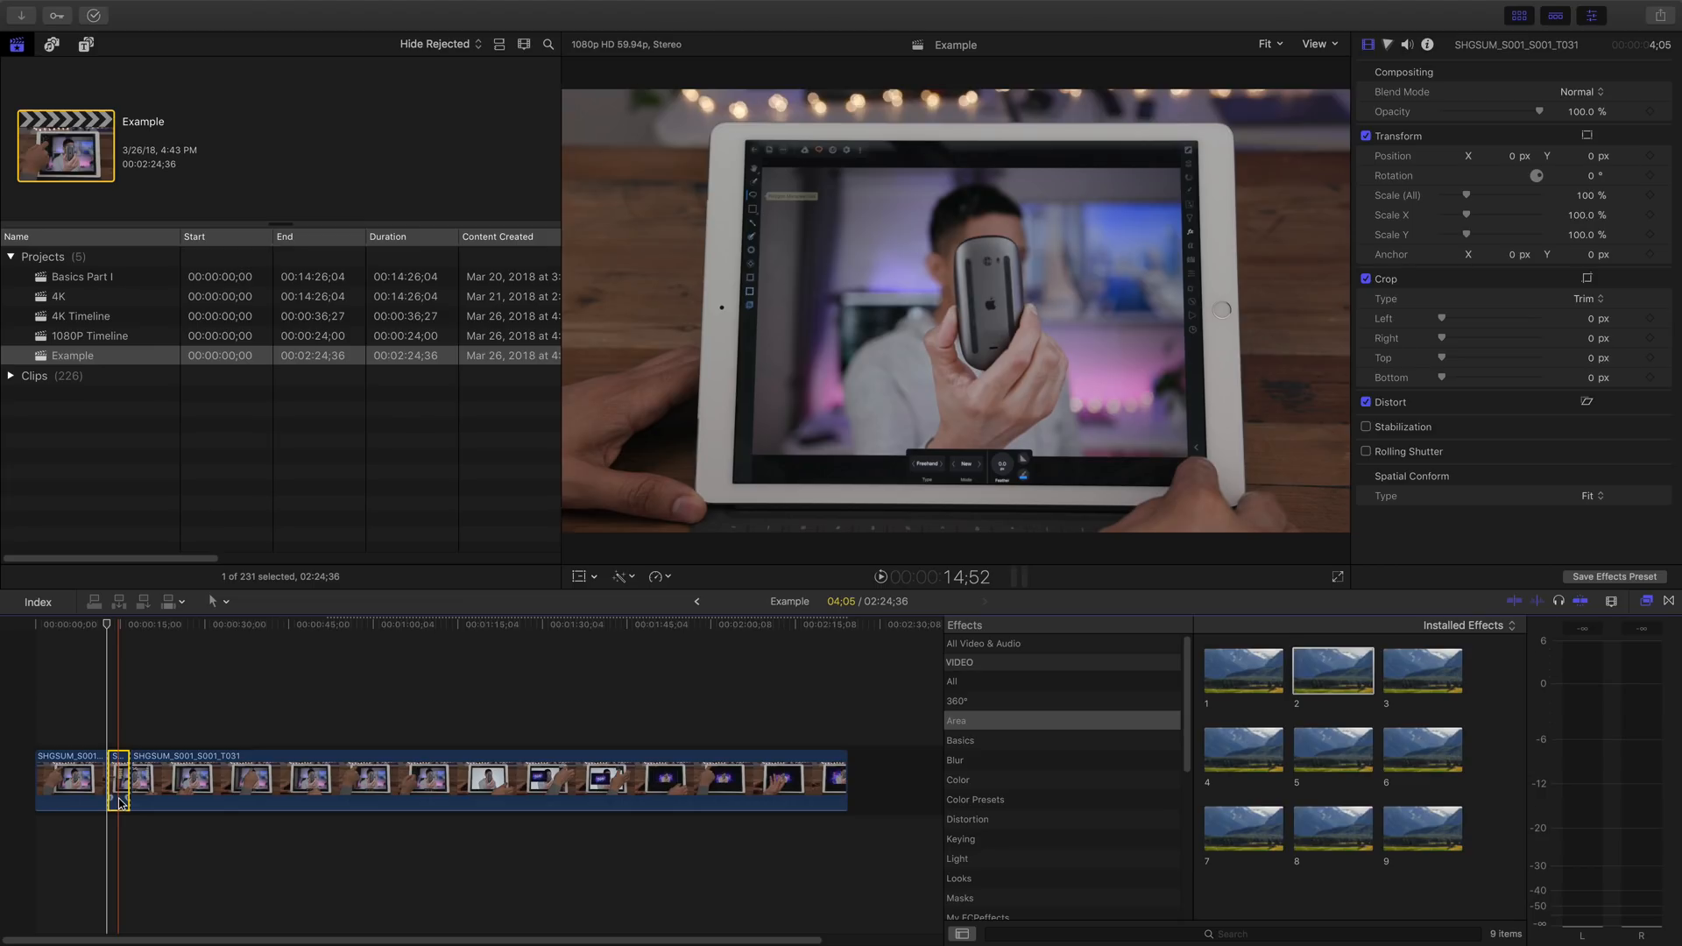
pyautogui.click(1248, 677)
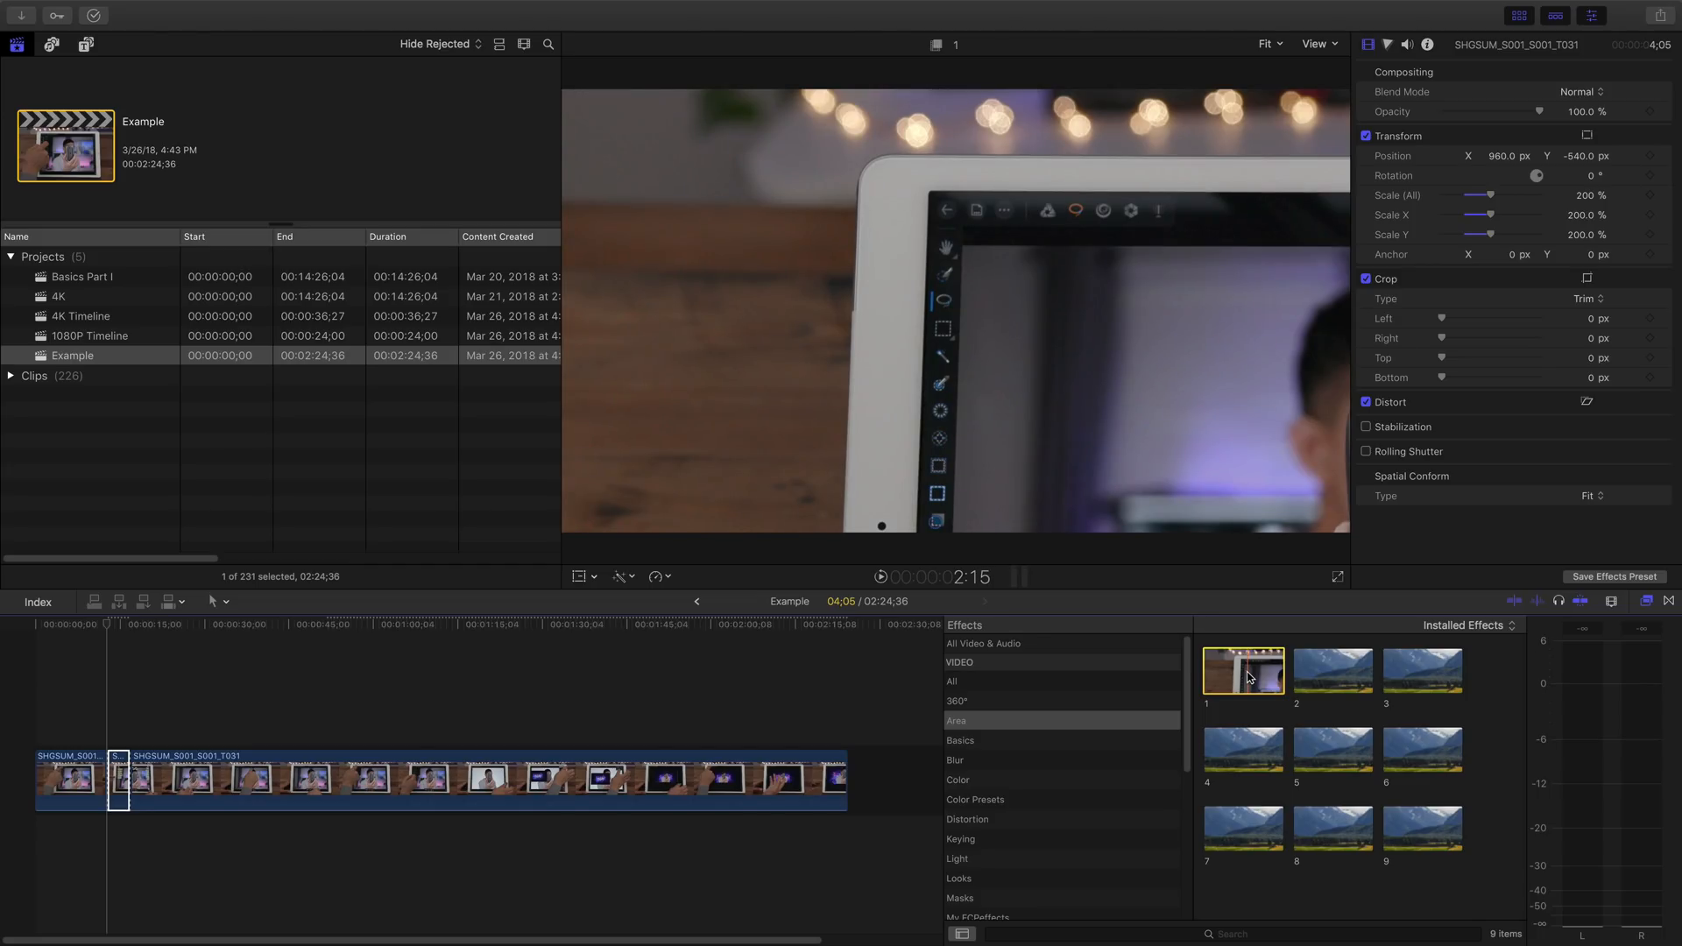
pyautogui.click(91, 869)
pyautogui.press('space')
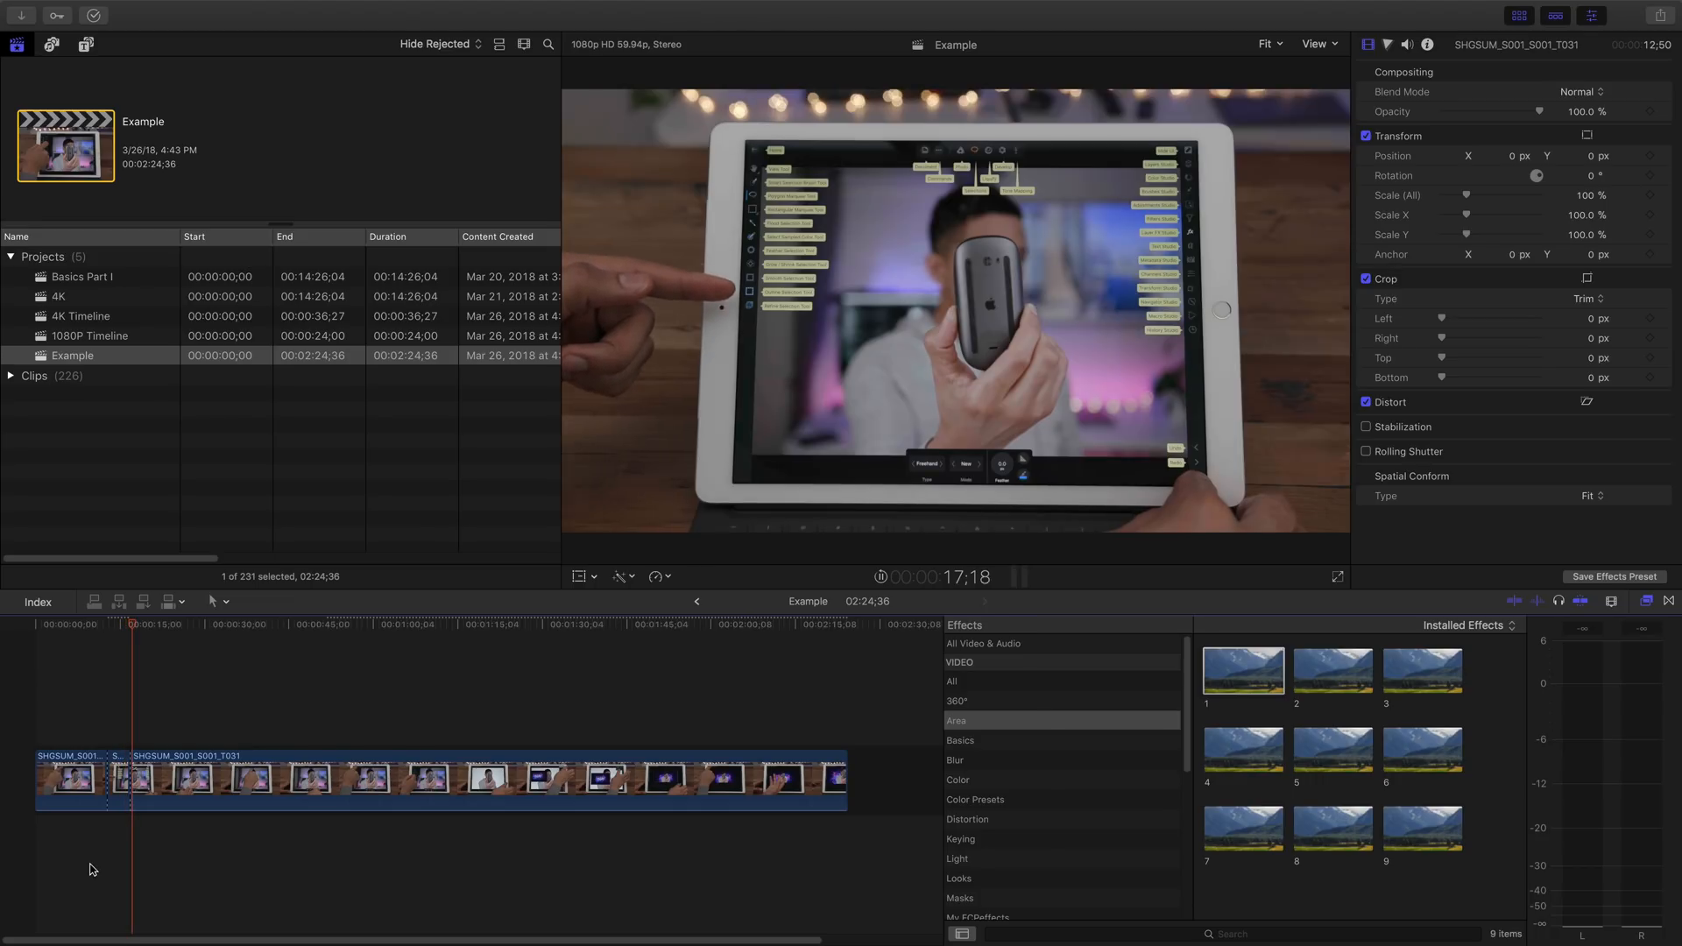
pyautogui.press('space')
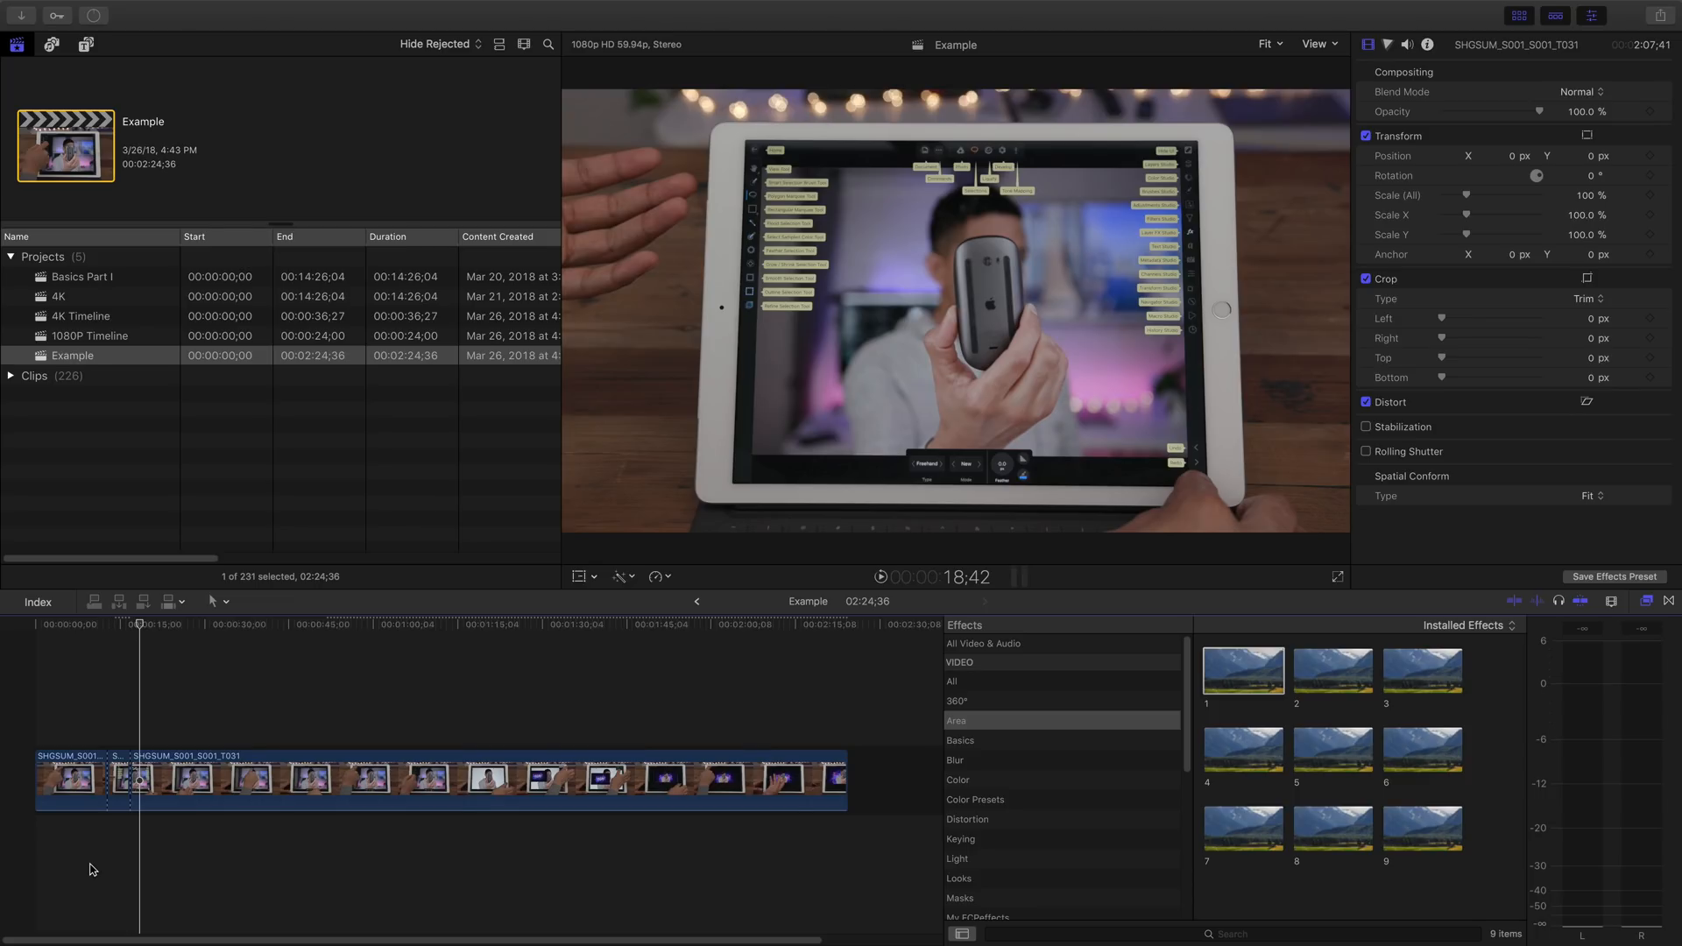
# - Isolate a 9;12 segment of the clip starting at about 1:33;44 and apply Area effect preset 3 to it
pyautogui.click(982, 720)
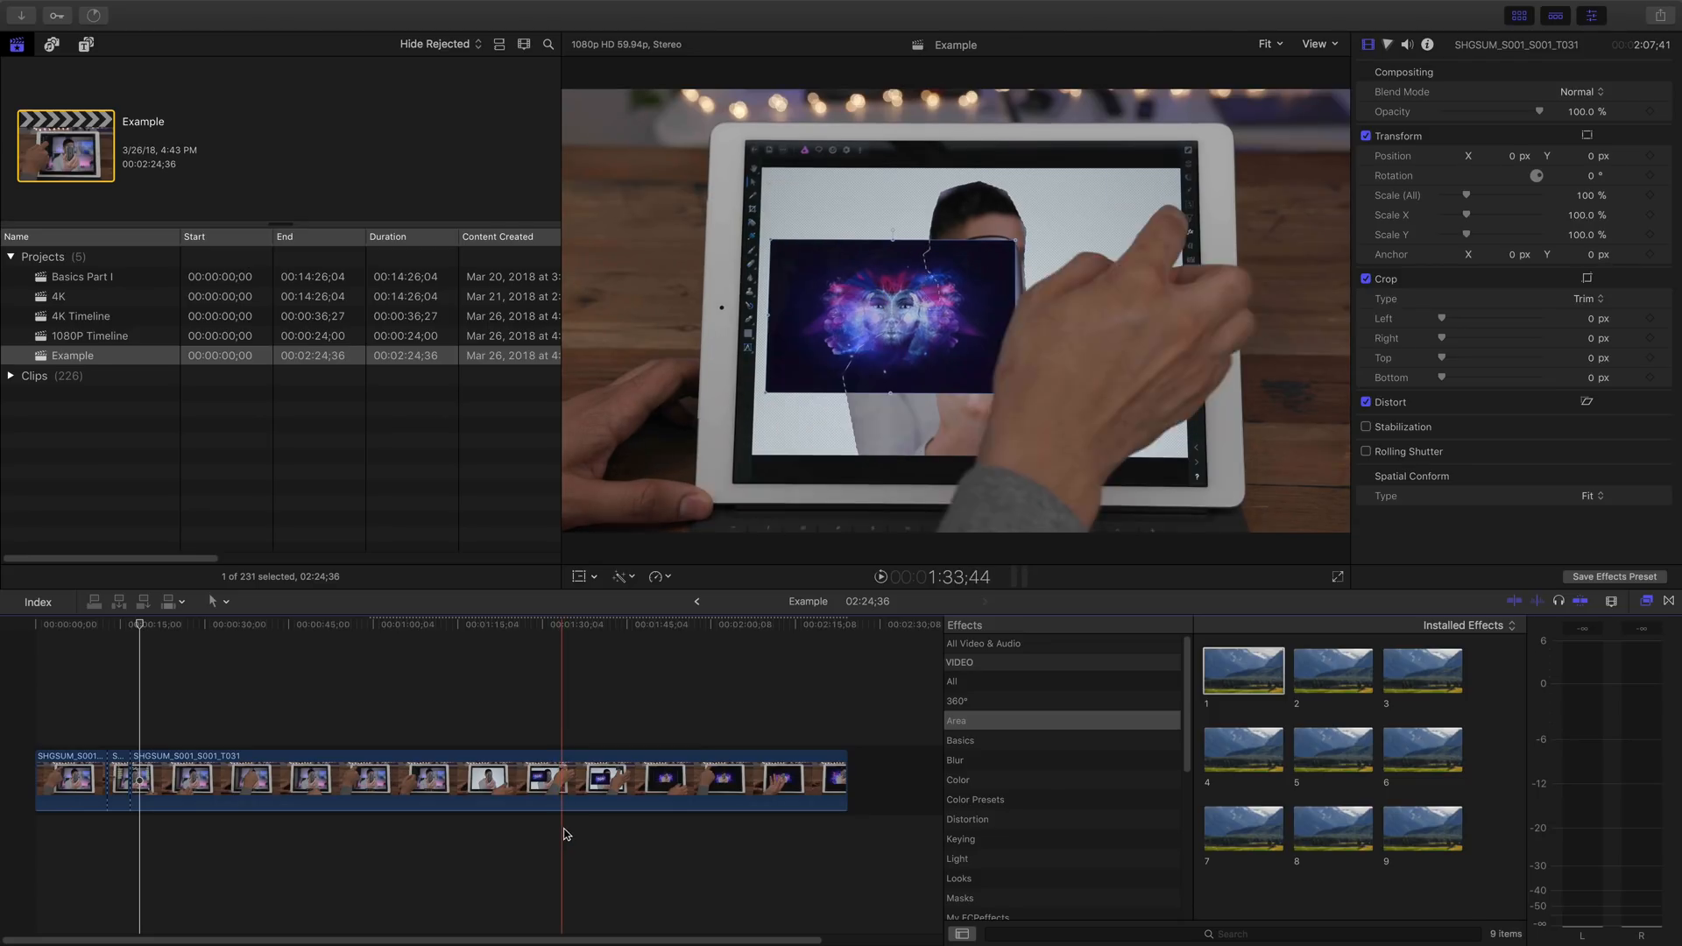
pyautogui.press('super+b')
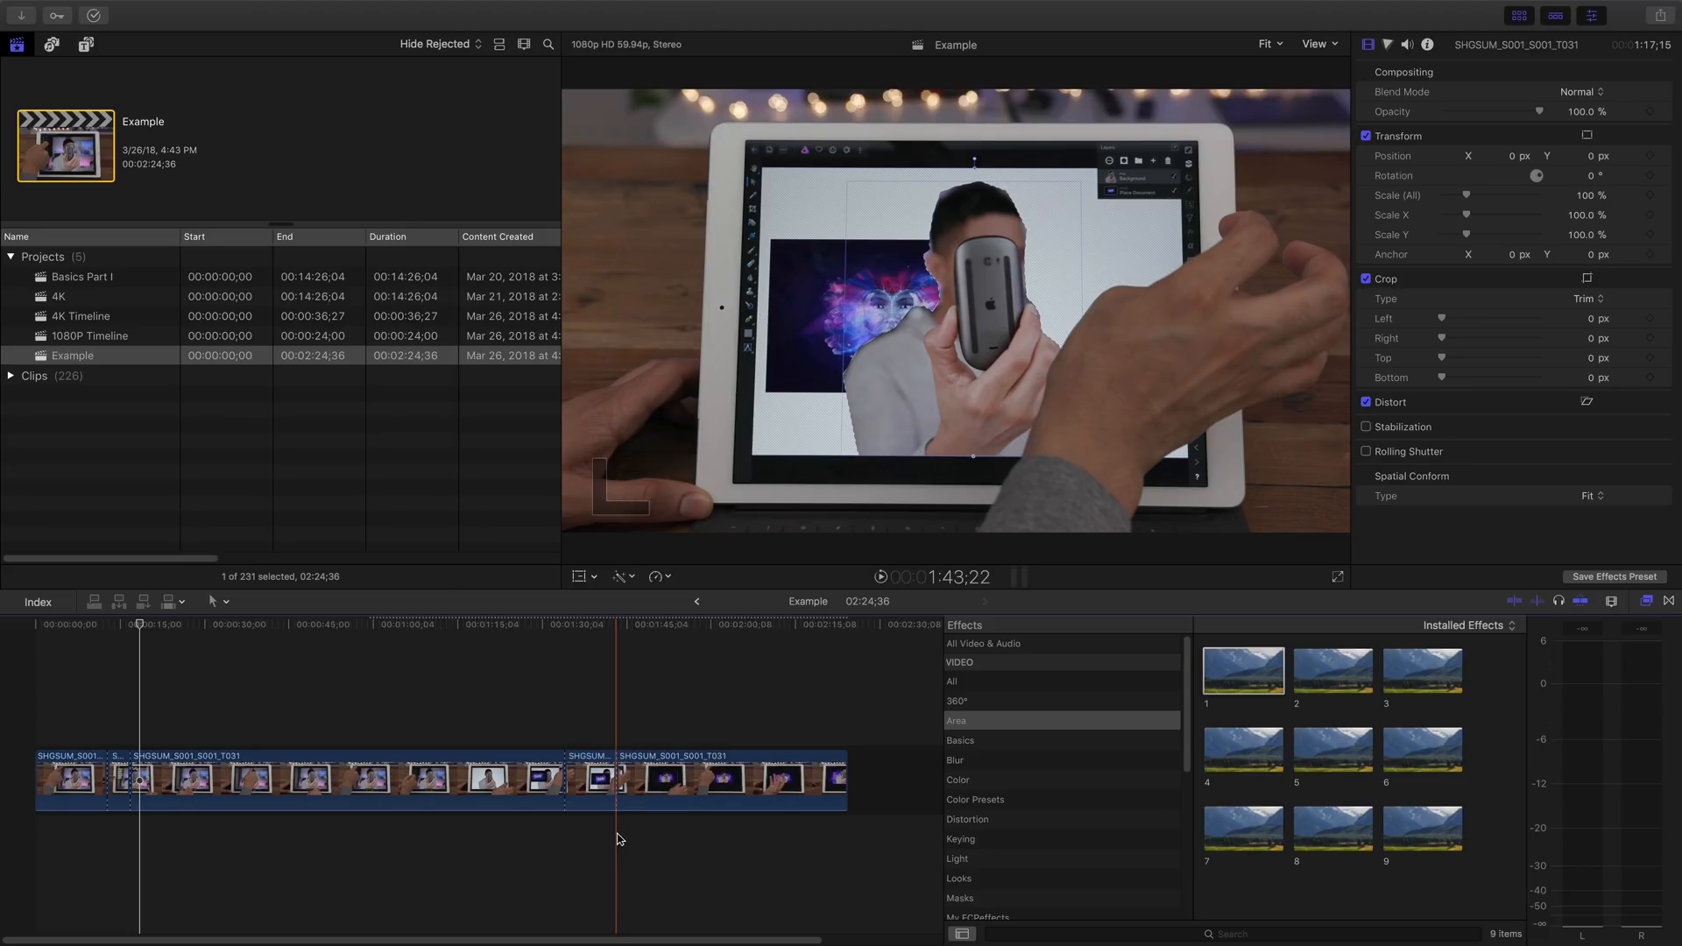
pyautogui.click(587, 775)
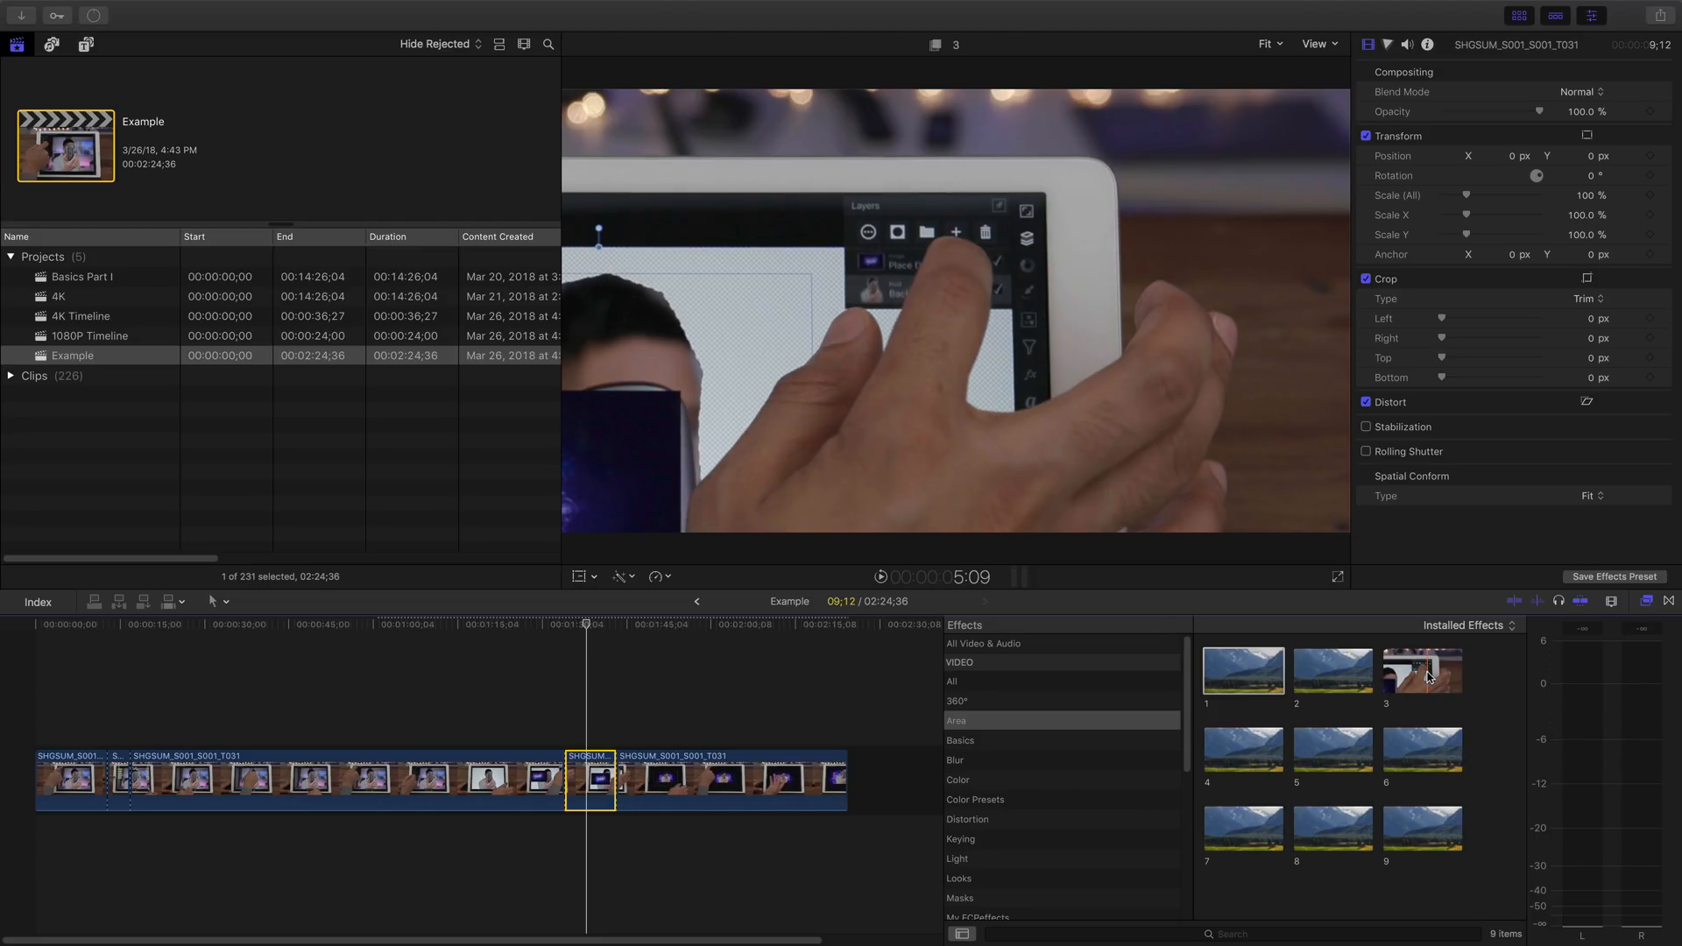
pyautogui.doubleClick(1414, 678)
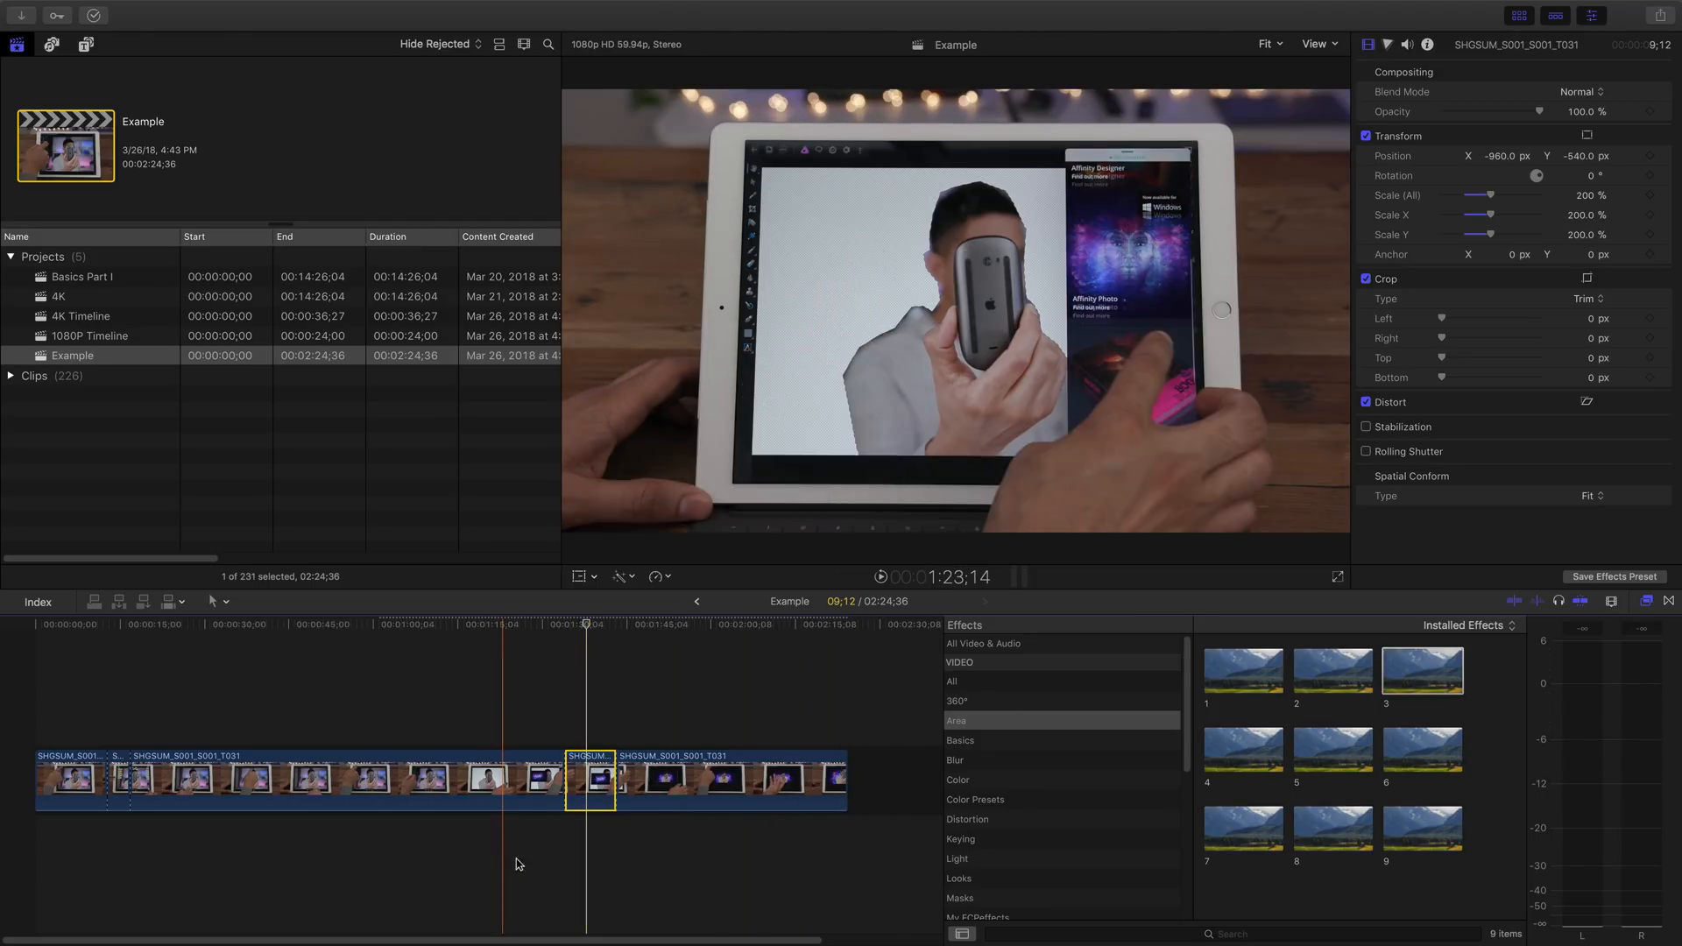
pyautogui.press('space')
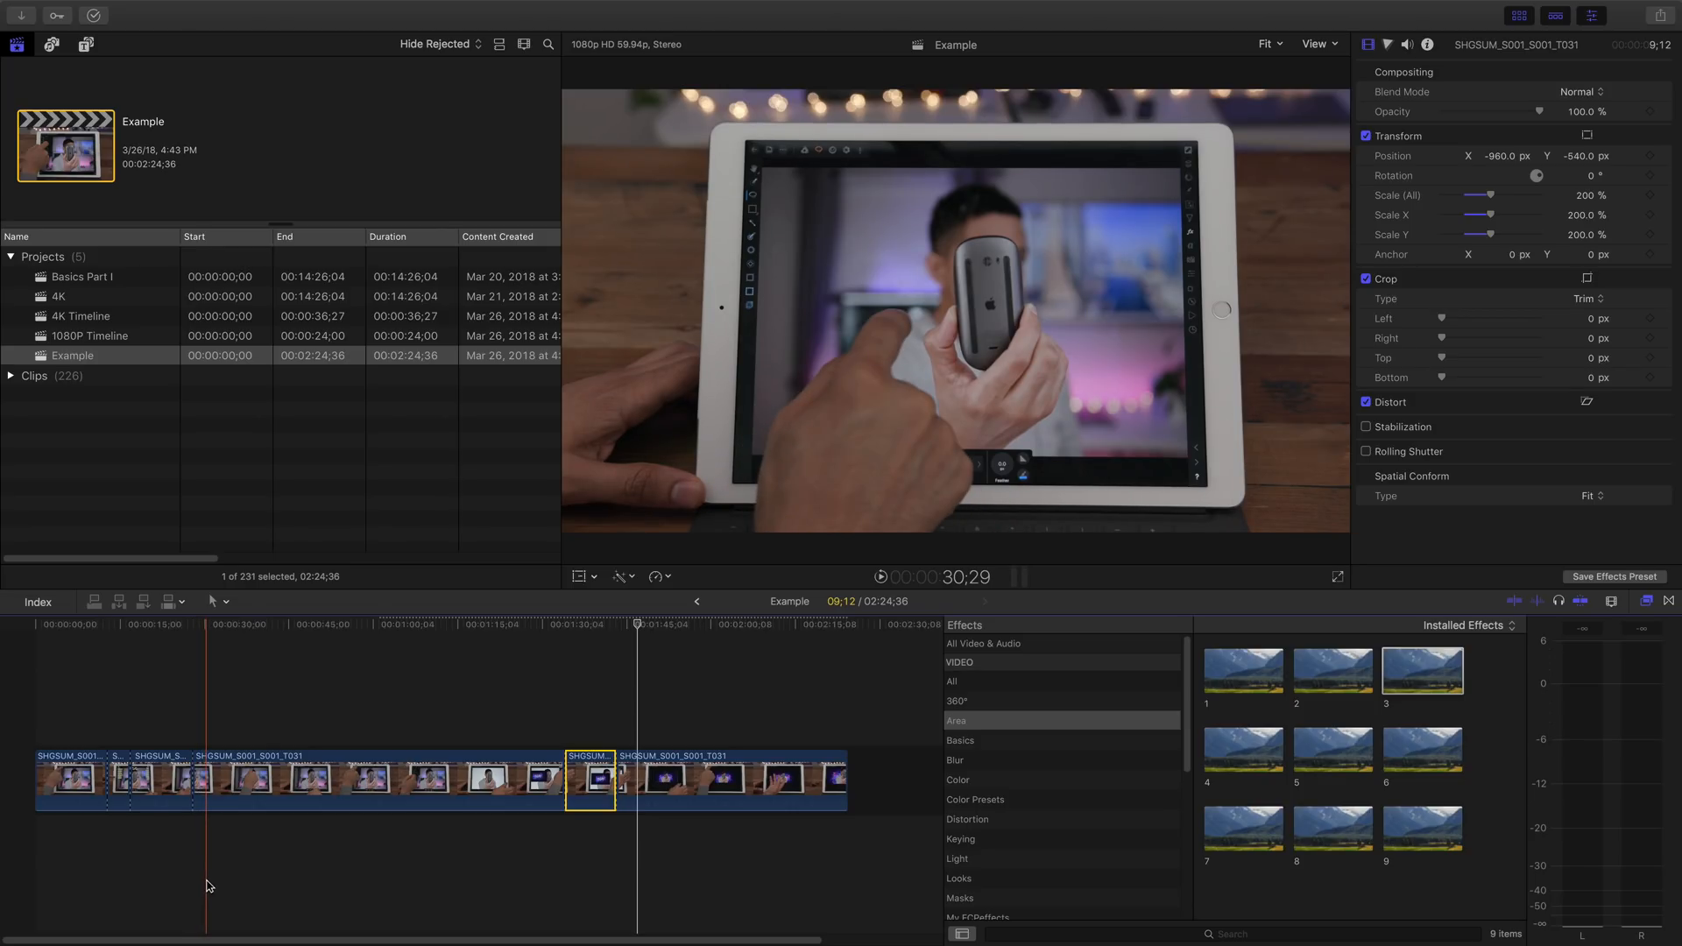
# - Split the clip at 30;29 and again 3;22 further on, and apply Area effect preset 7 to the 2;29 segment before the first cut
pyautogui.press('super+b')
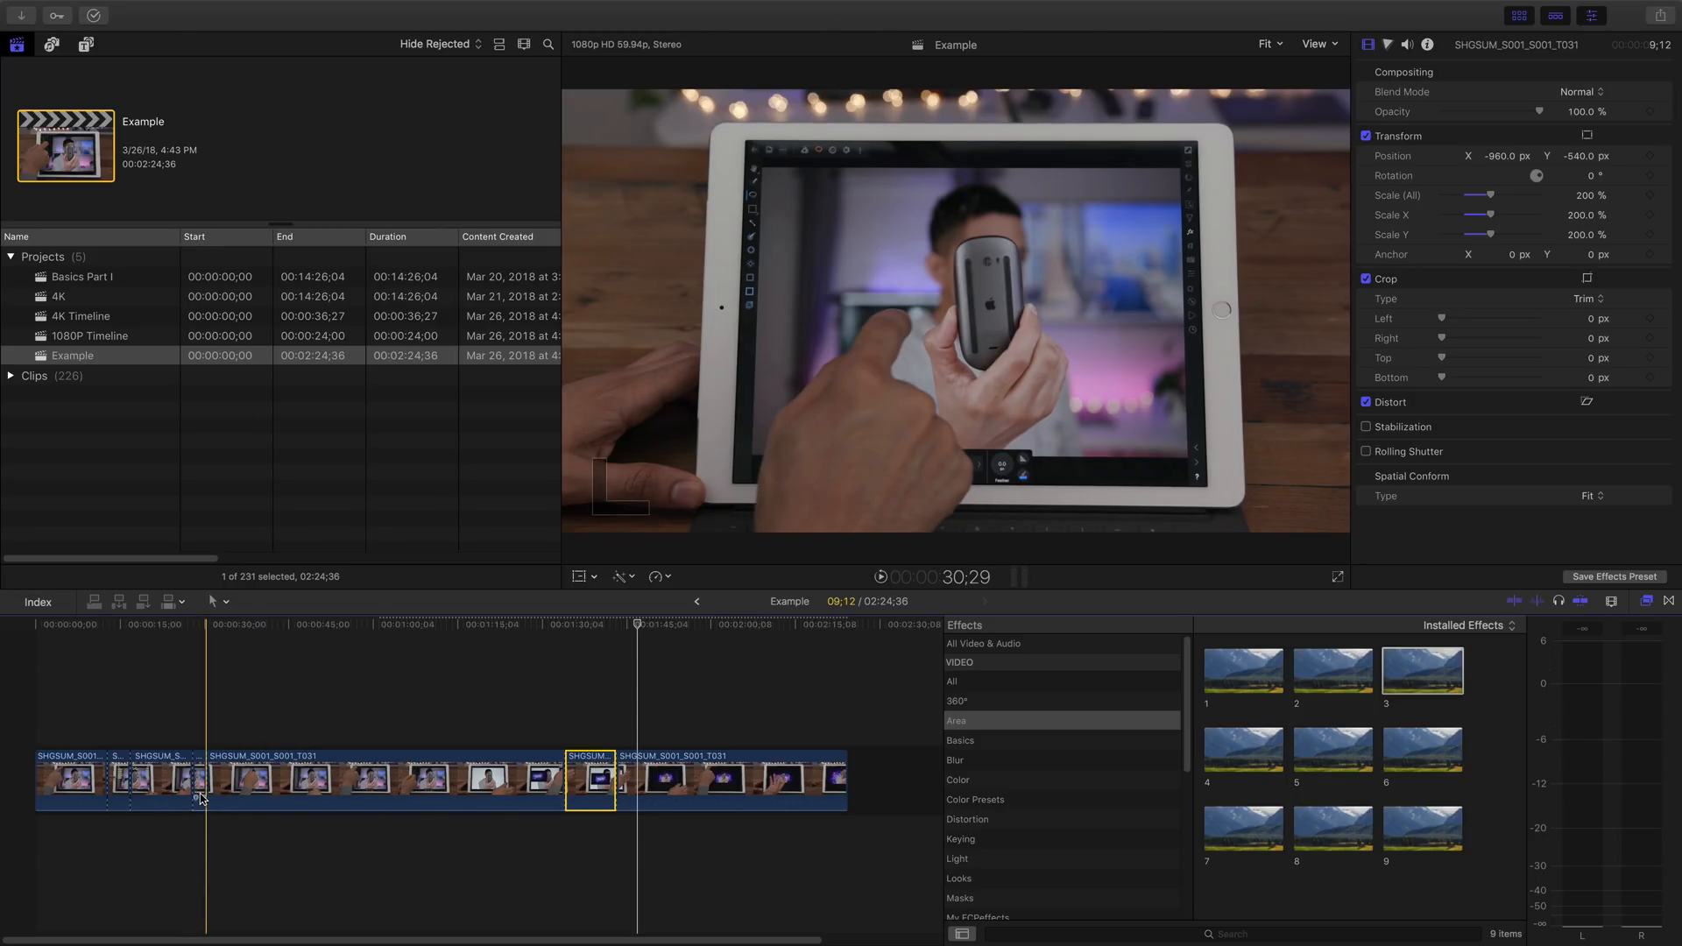
pyautogui.press('super+b')
pyautogui.click(198, 792)
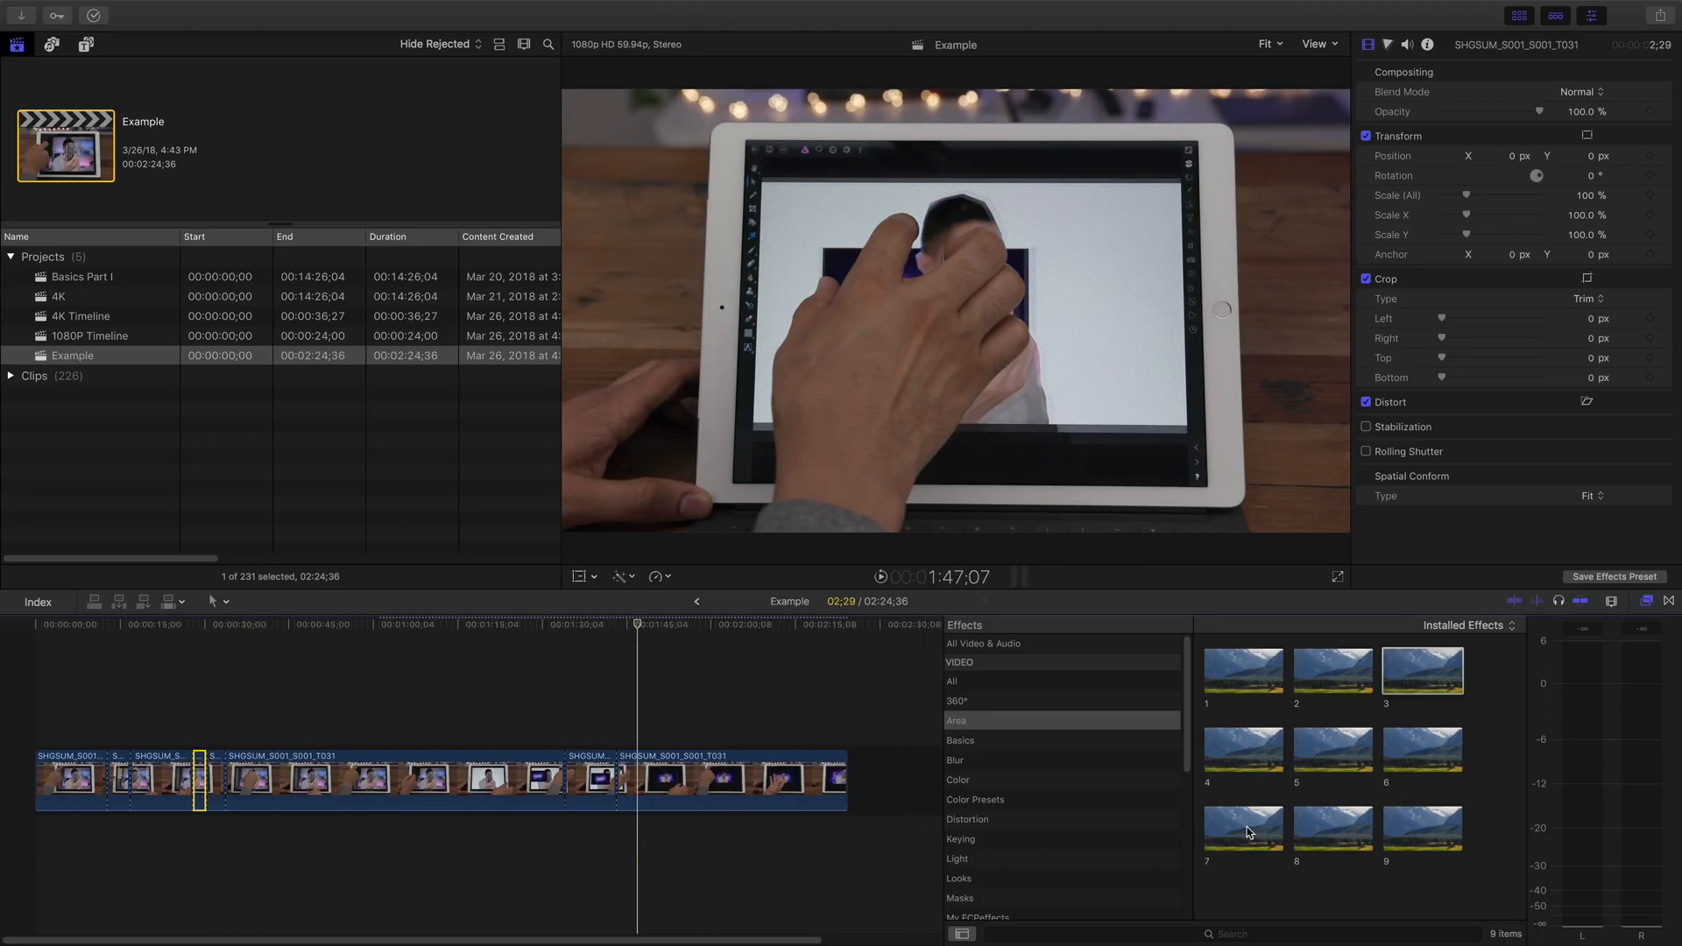
pyautogui.click(1245, 828)
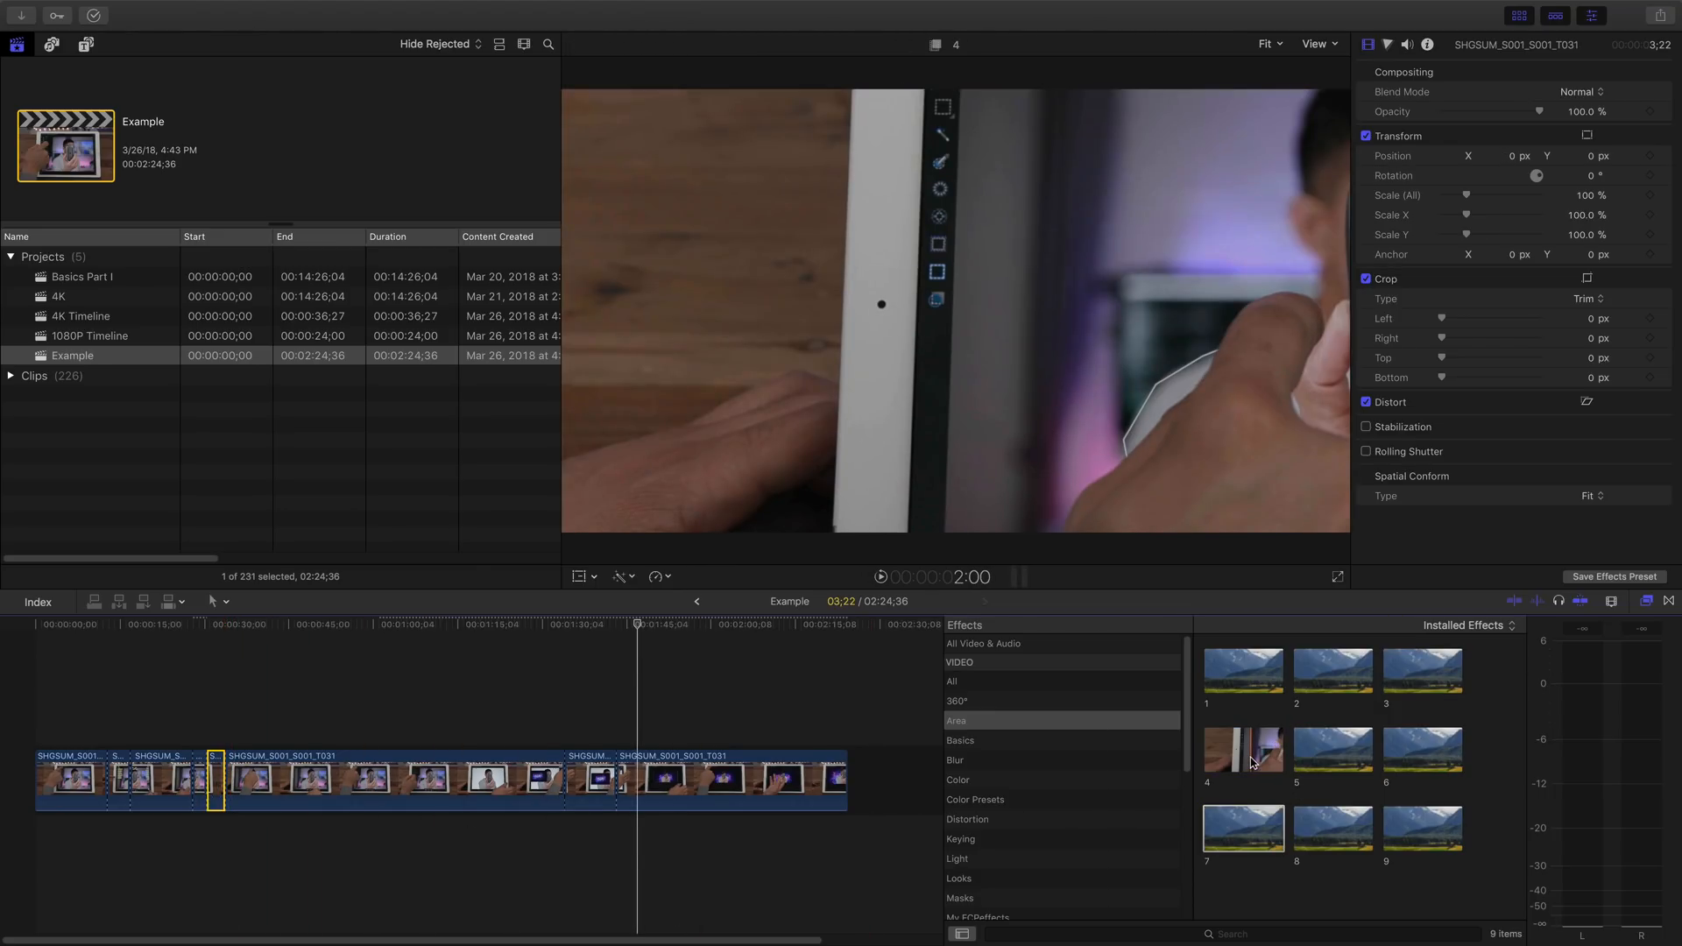
# - Apply Area effect preset 4 to the adjacent 3;22 segment and play the timeline across it
pyautogui.click(1249, 757)
pyautogui.press('space')
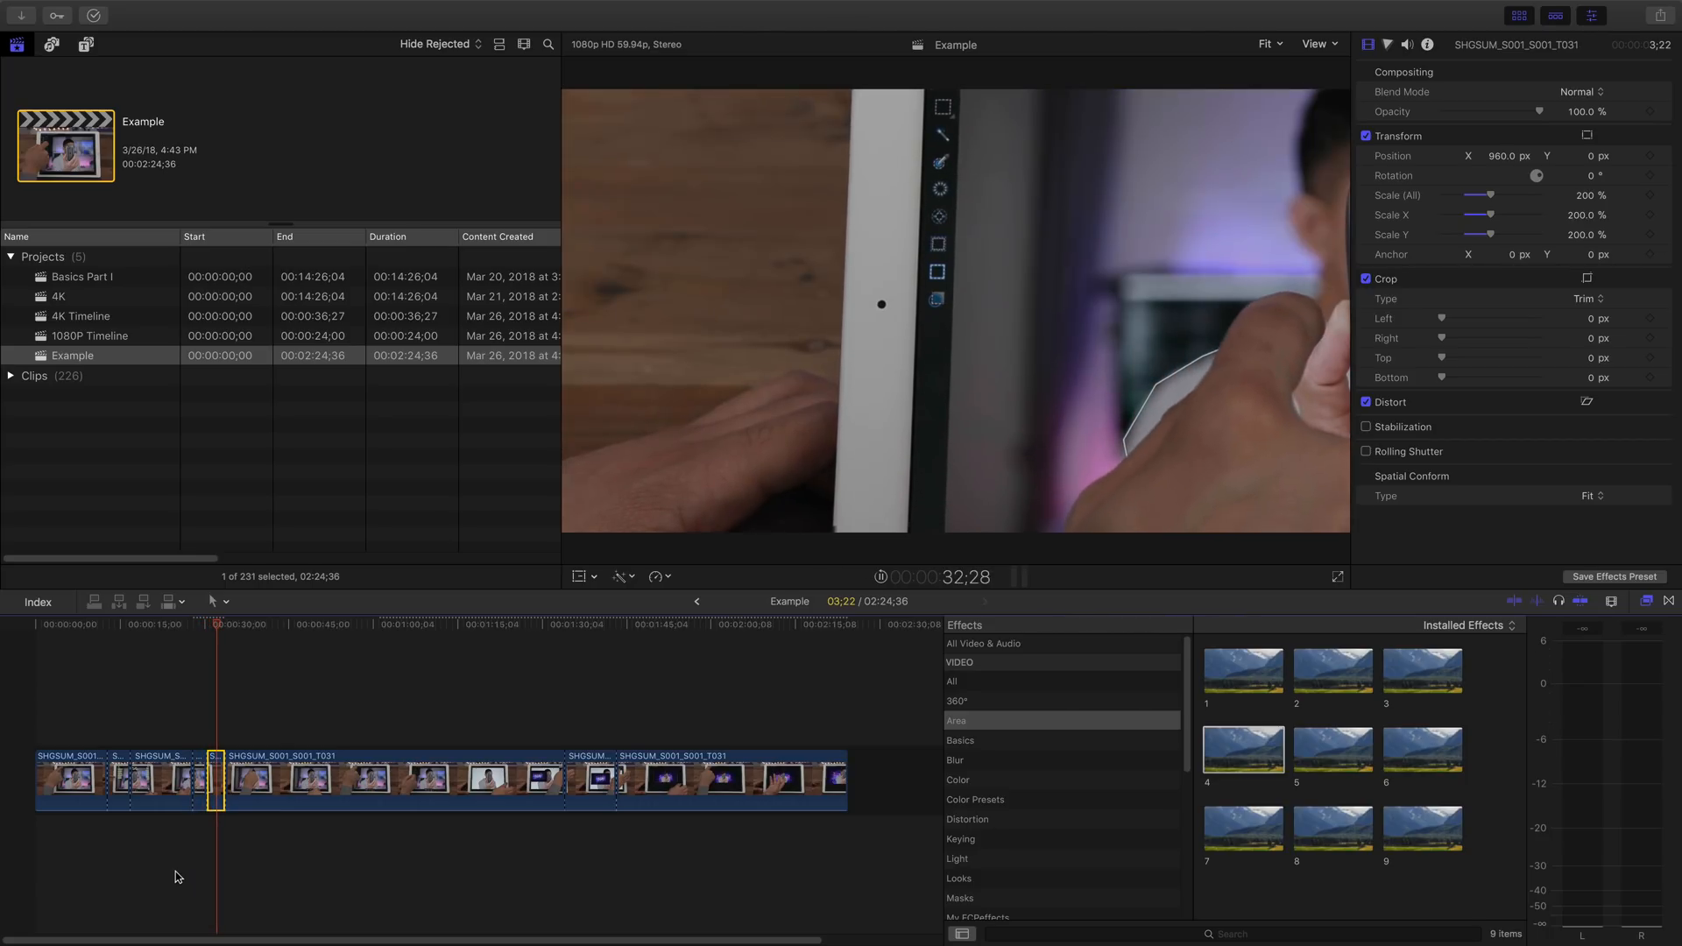
pyautogui.press('space')
pyautogui.press('space')
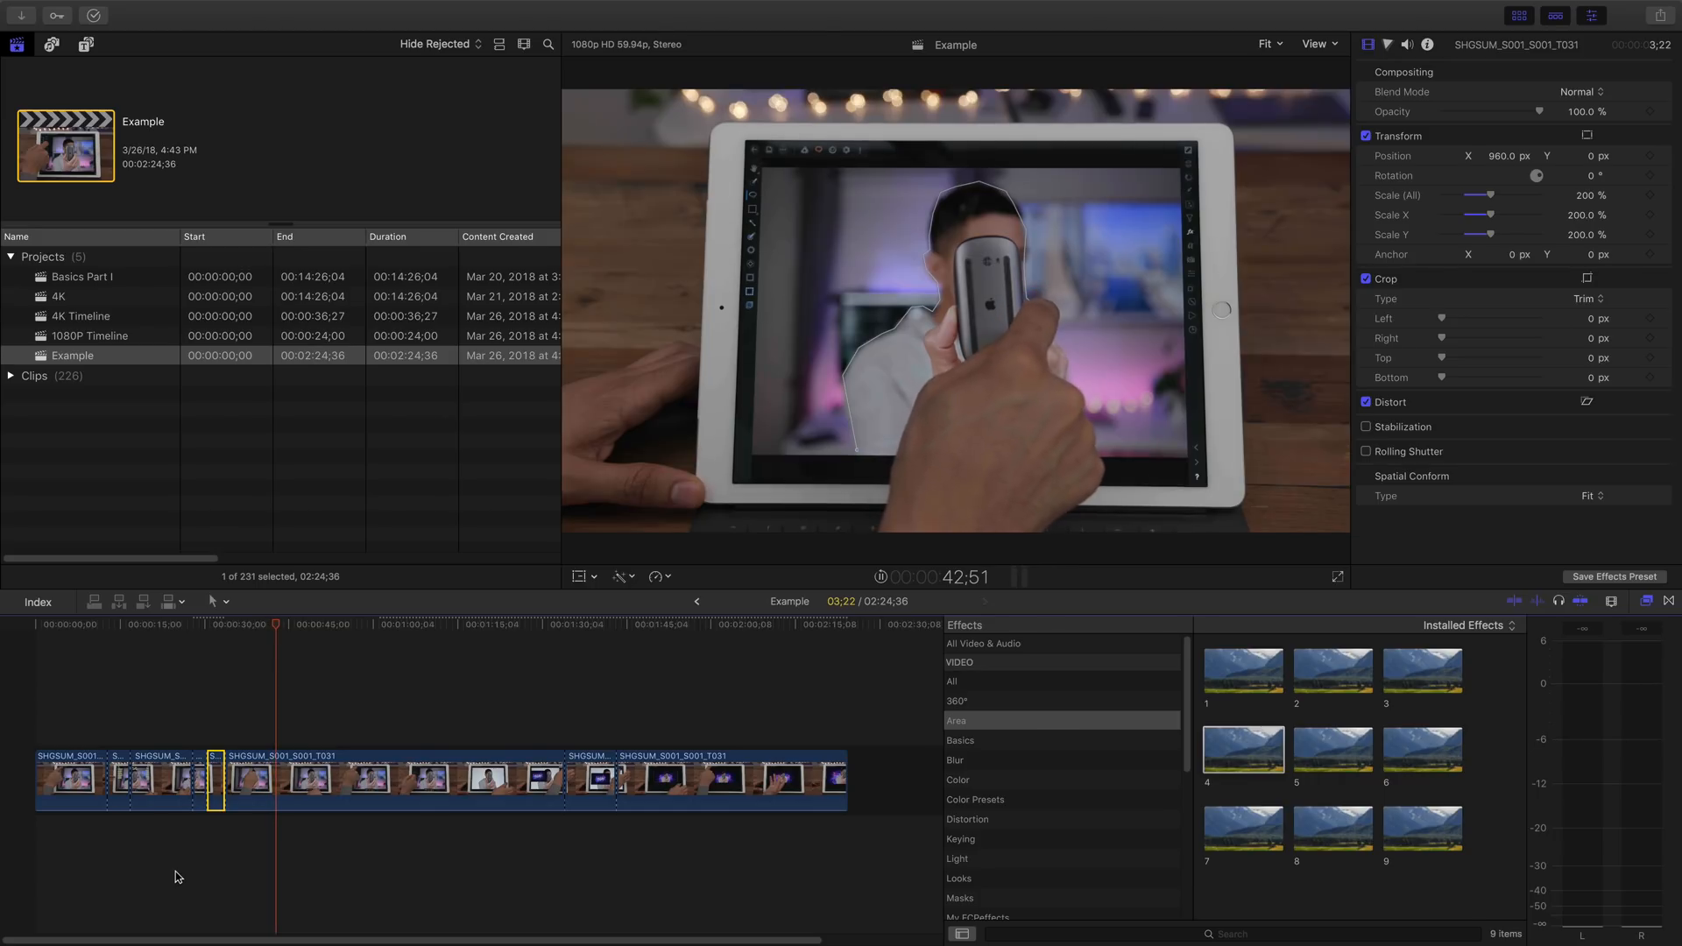
# - Split the long clip at 54;34 and at 57;55 to isolate a 3;21 segment
pyautogui.click(354, 848)
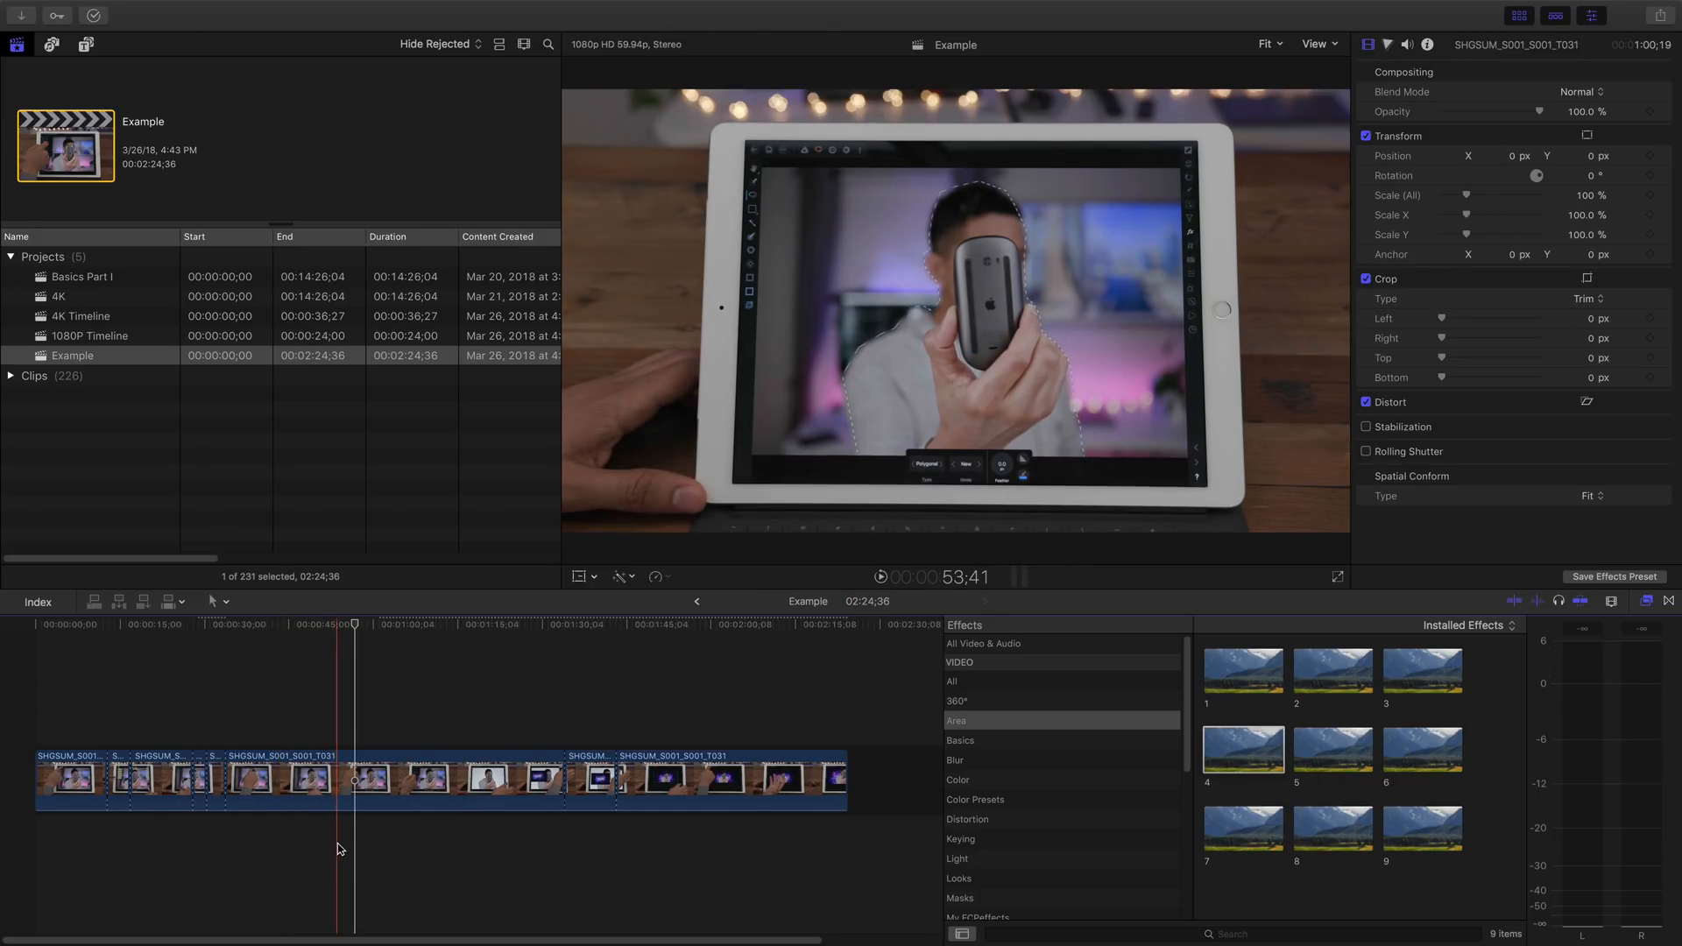
pyautogui.click(341, 846)
pyautogui.press('super+b')
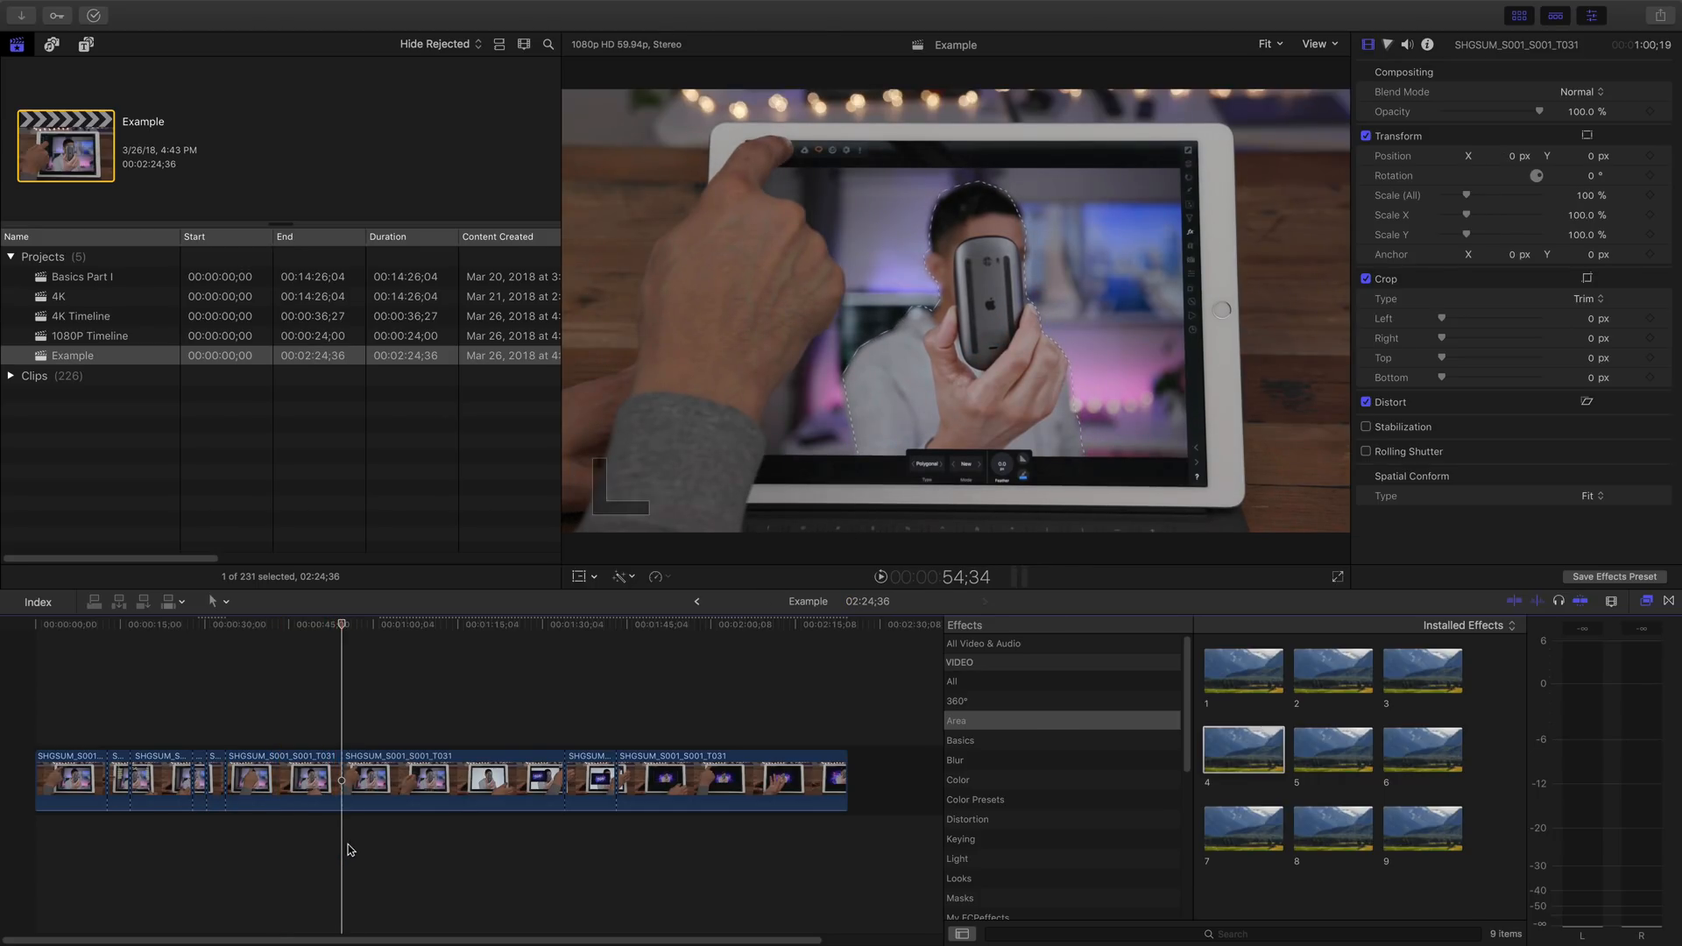
pyautogui.click(361, 844)
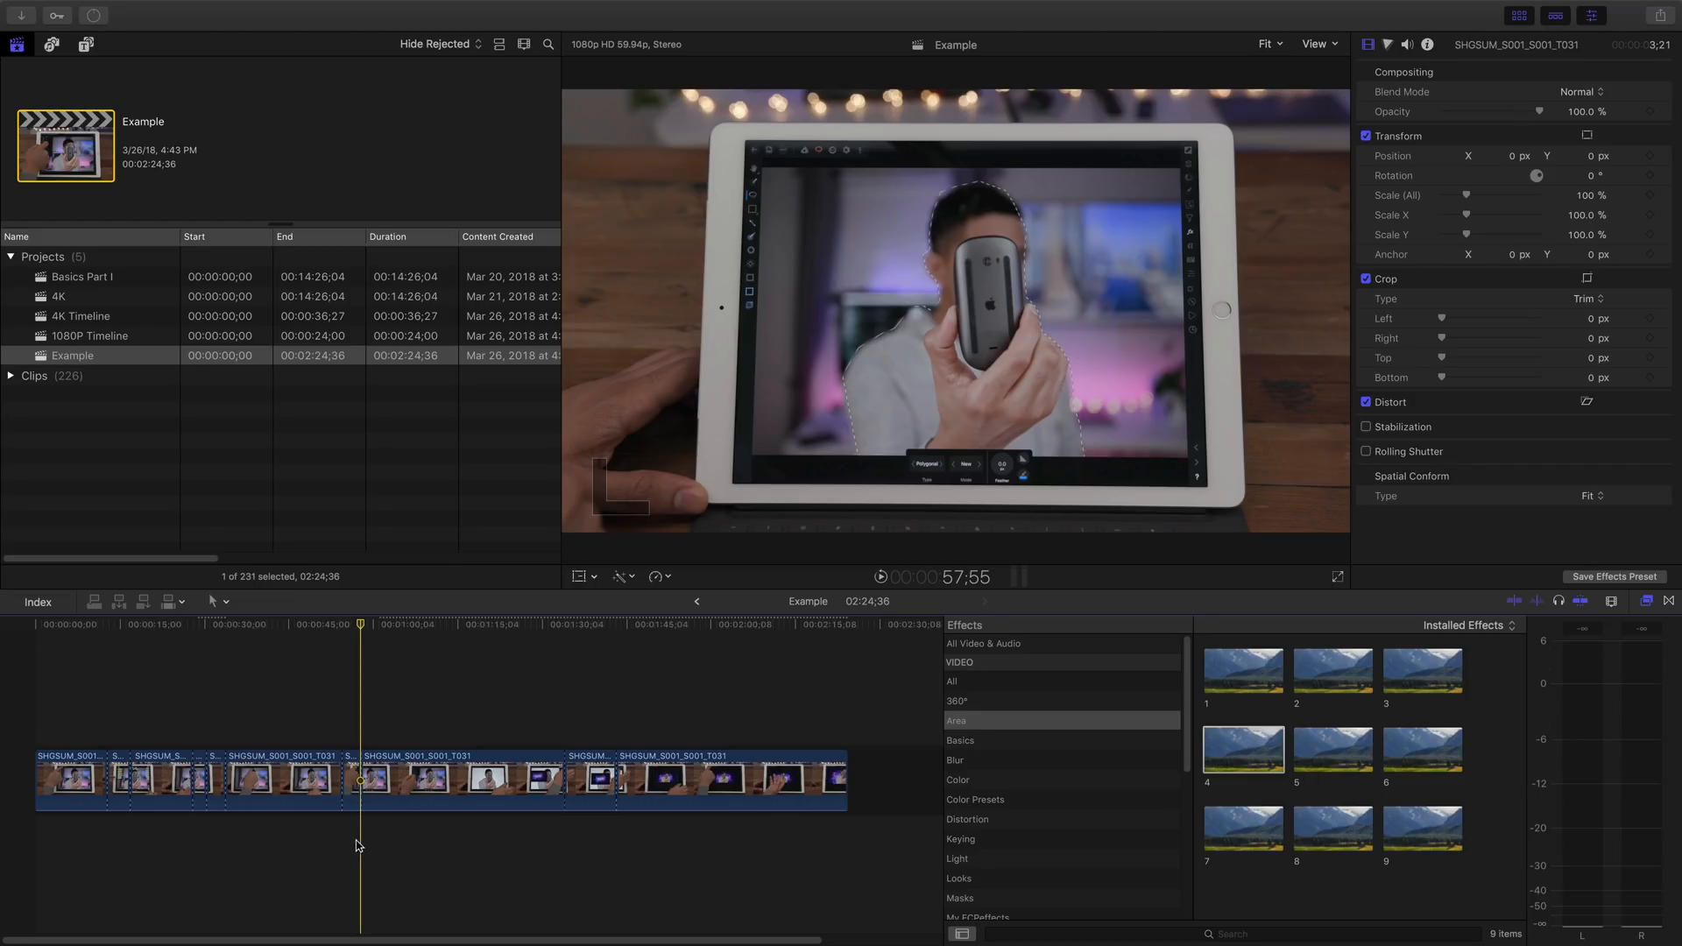
# - Set the overall scale of the isolated 3;21 segment to 200%
pyautogui.moveTo(325, 838); pyautogui.dragTo(405, 731)
pyautogui.press('a')
pyautogui.click(429, 769)
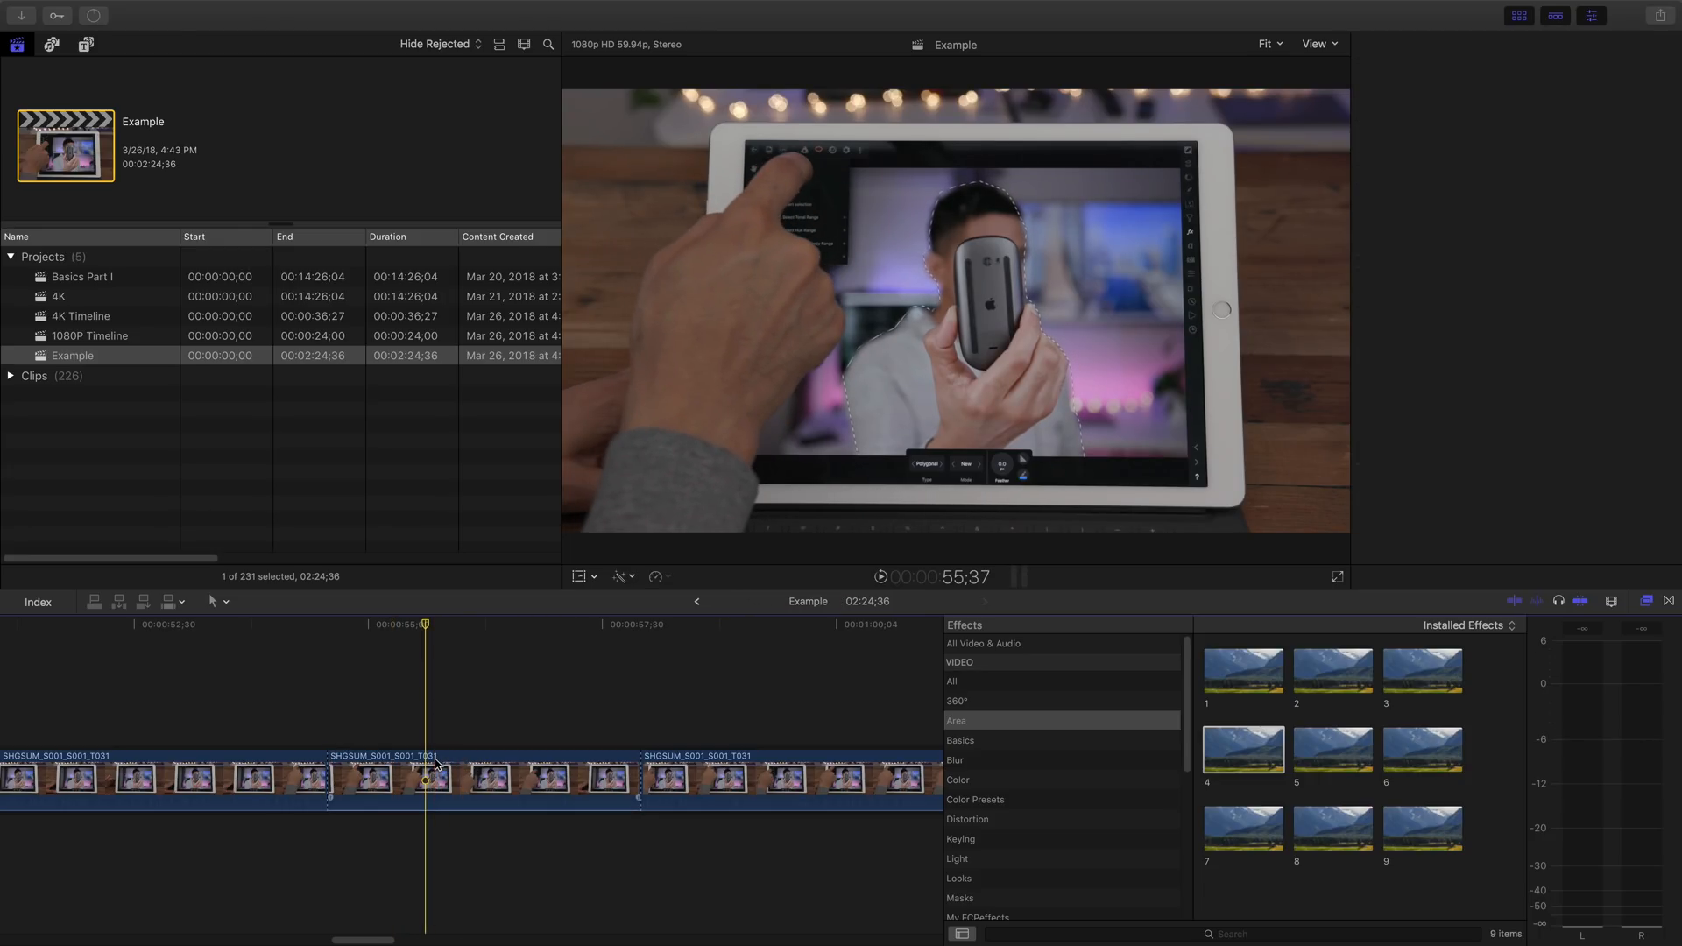
pyautogui.click(1587, 199)
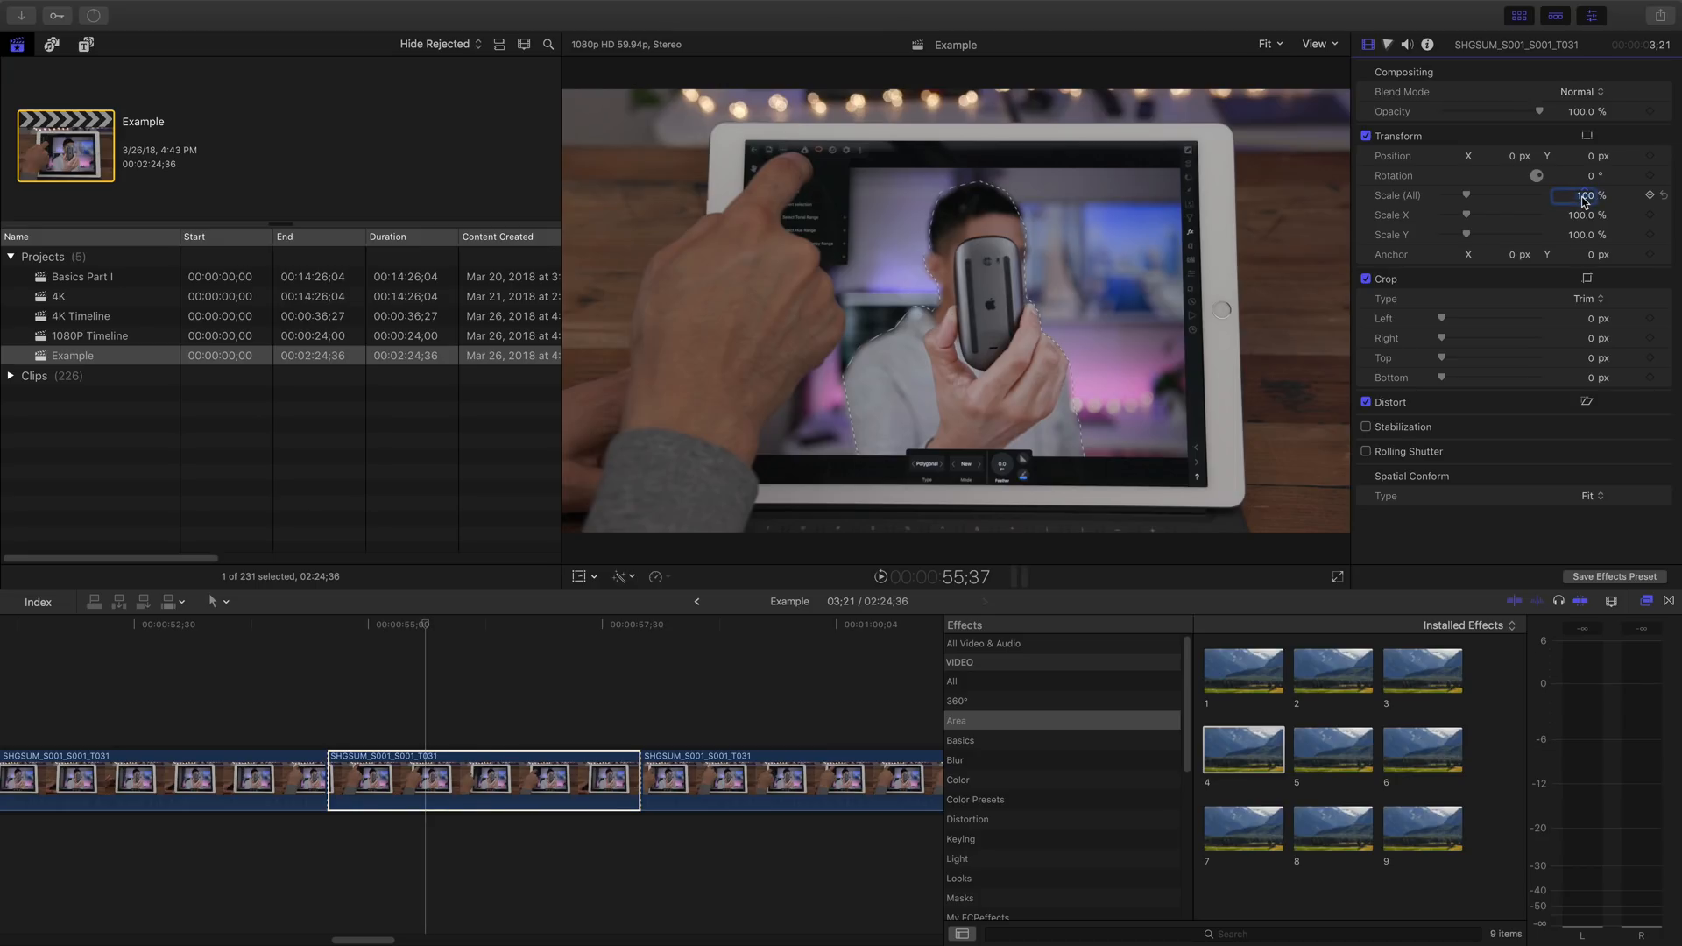
pyautogui.press('Return')
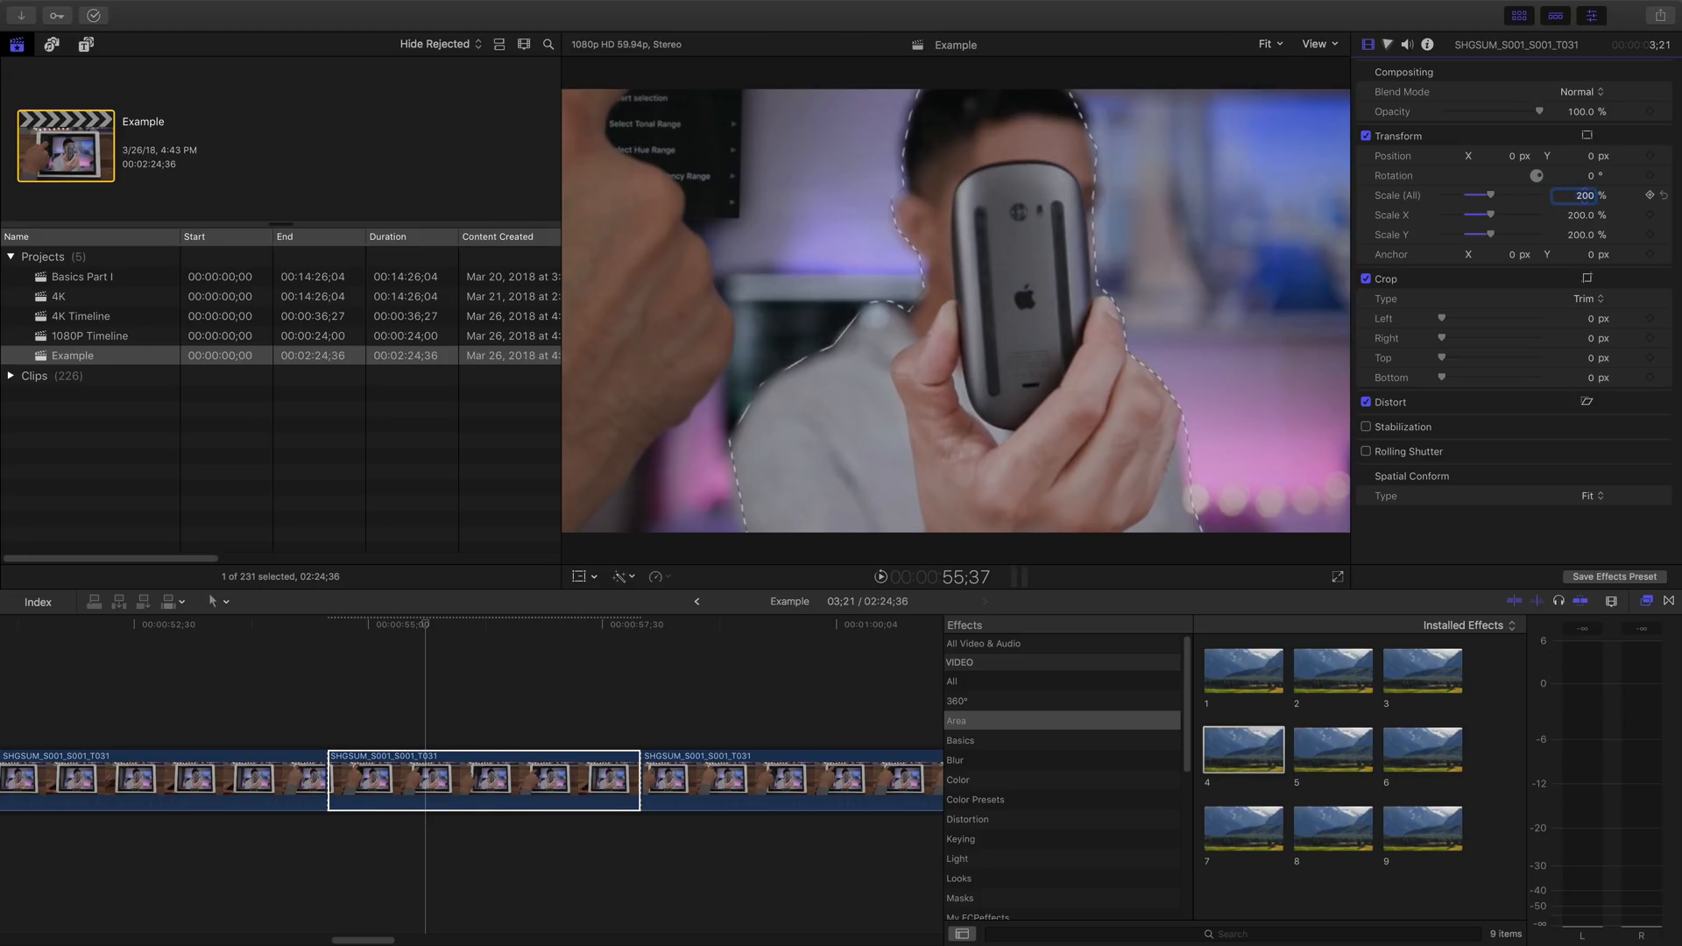
# - Set the segment's Transform position to X 960 px and Y -540 px
pyautogui.moveTo(1512, 163); pyautogui.dragTo(1497, 156)
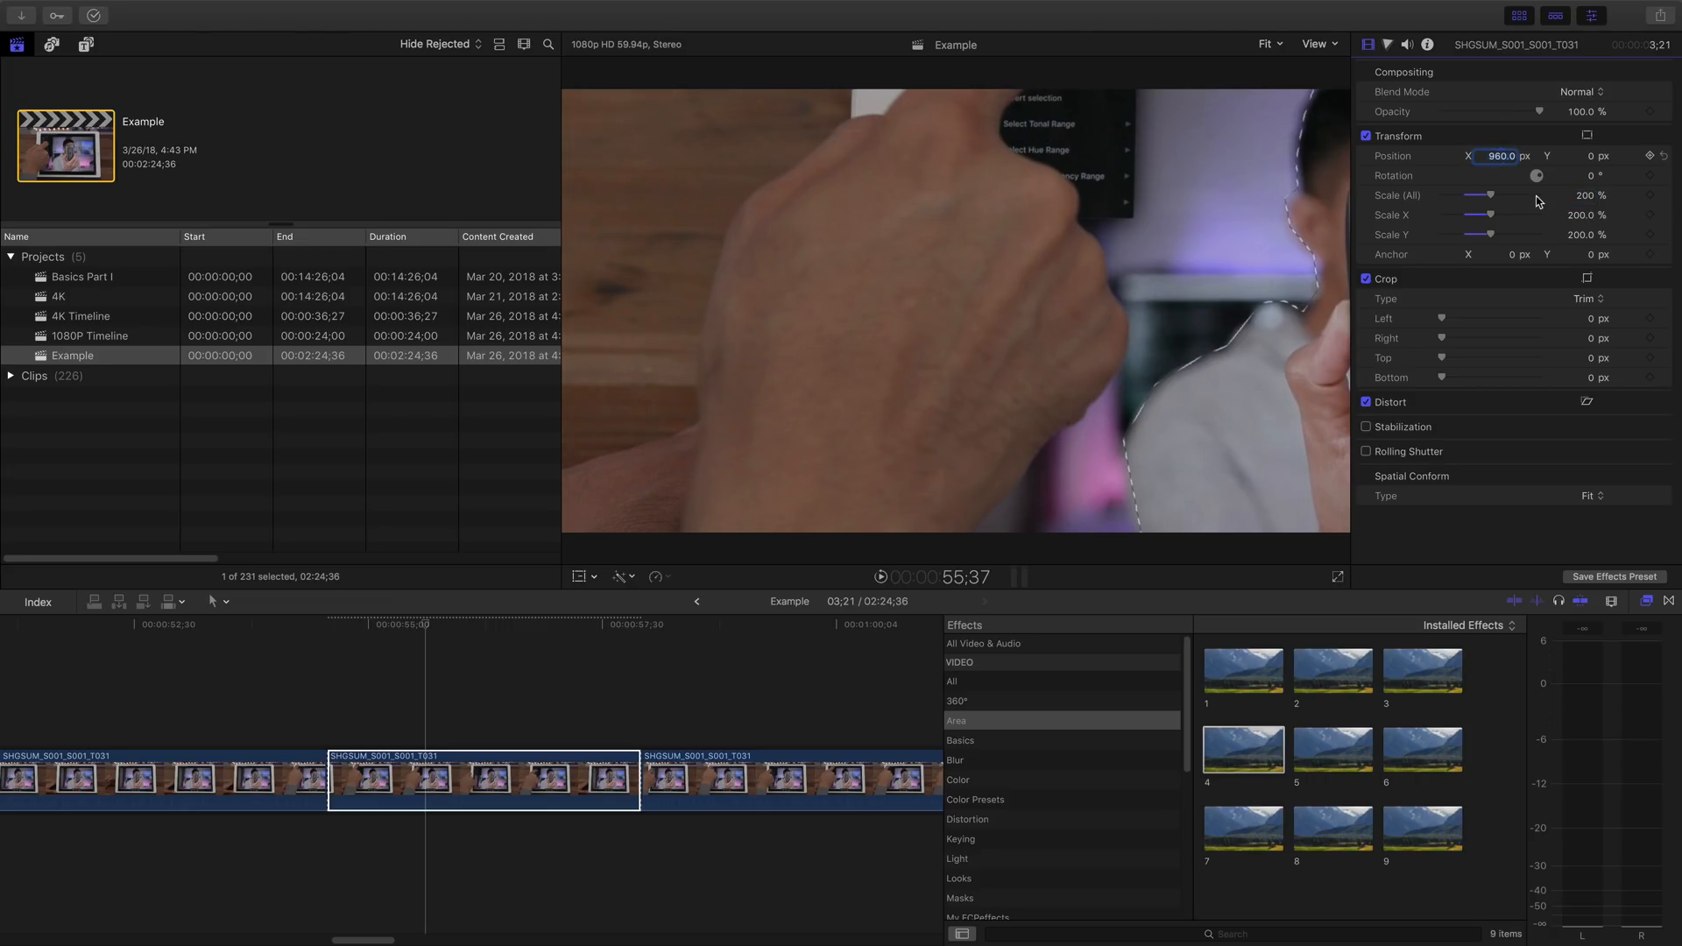
pyautogui.moveTo(1591, 157)
pyautogui.mouseDown()
pyautogui.moveTo(1577, 158)
pyautogui.moveTo(1593, 155)
pyautogui.mouseUp()
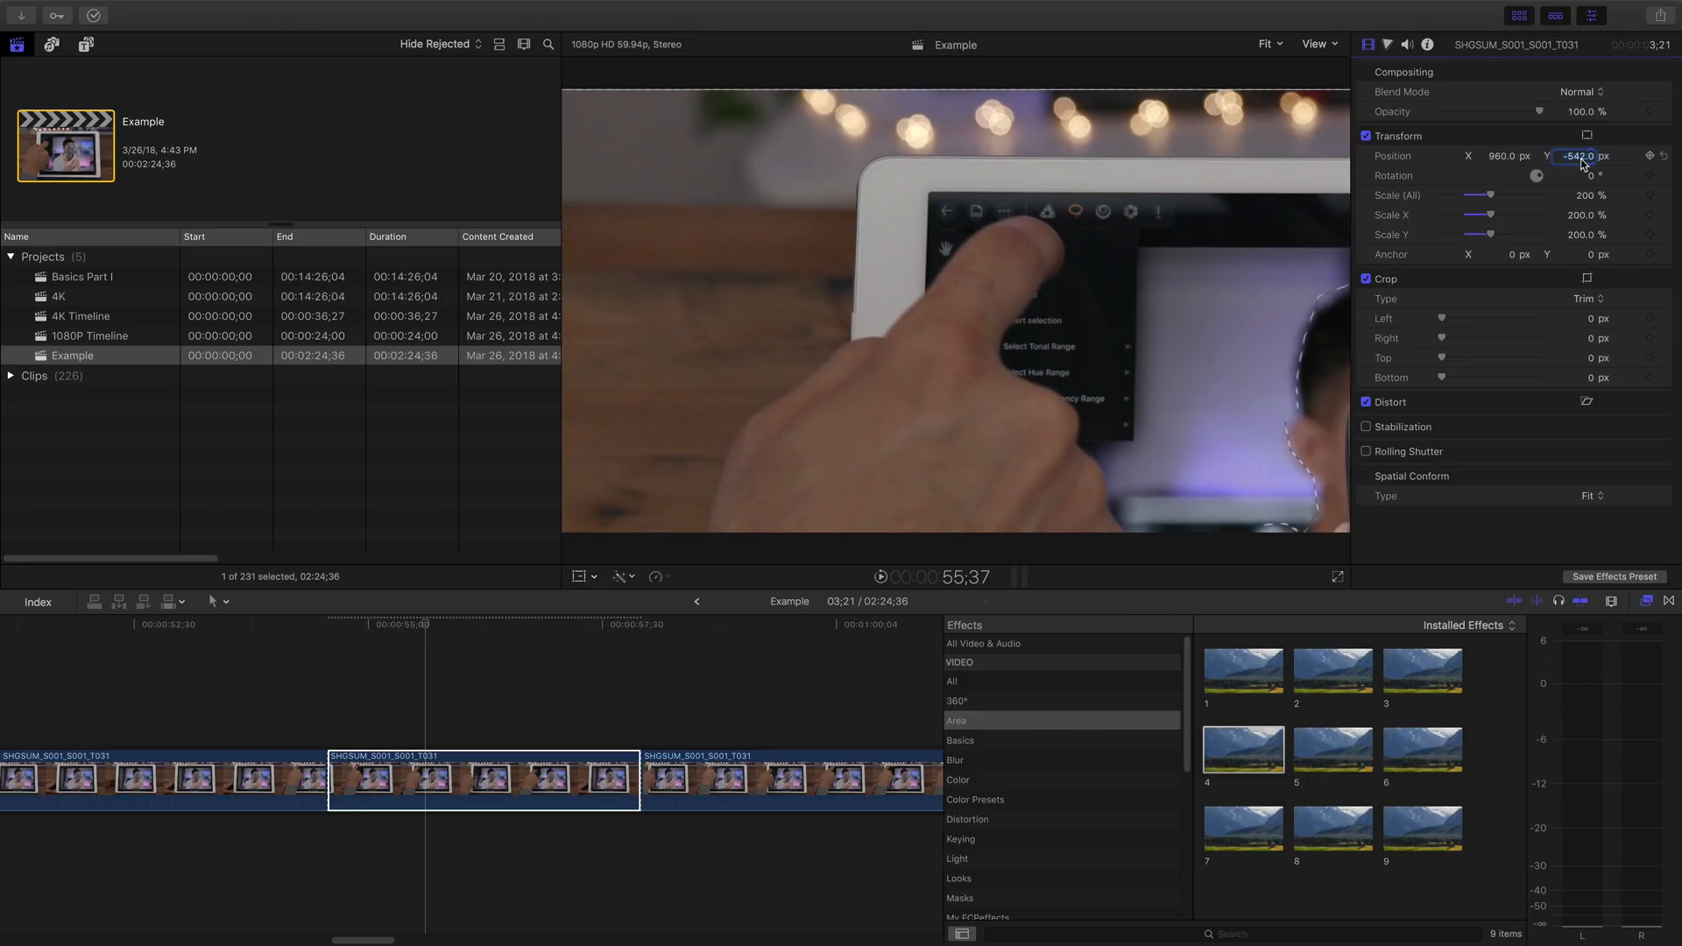
pyautogui.write('0')
pyautogui.press('Return')
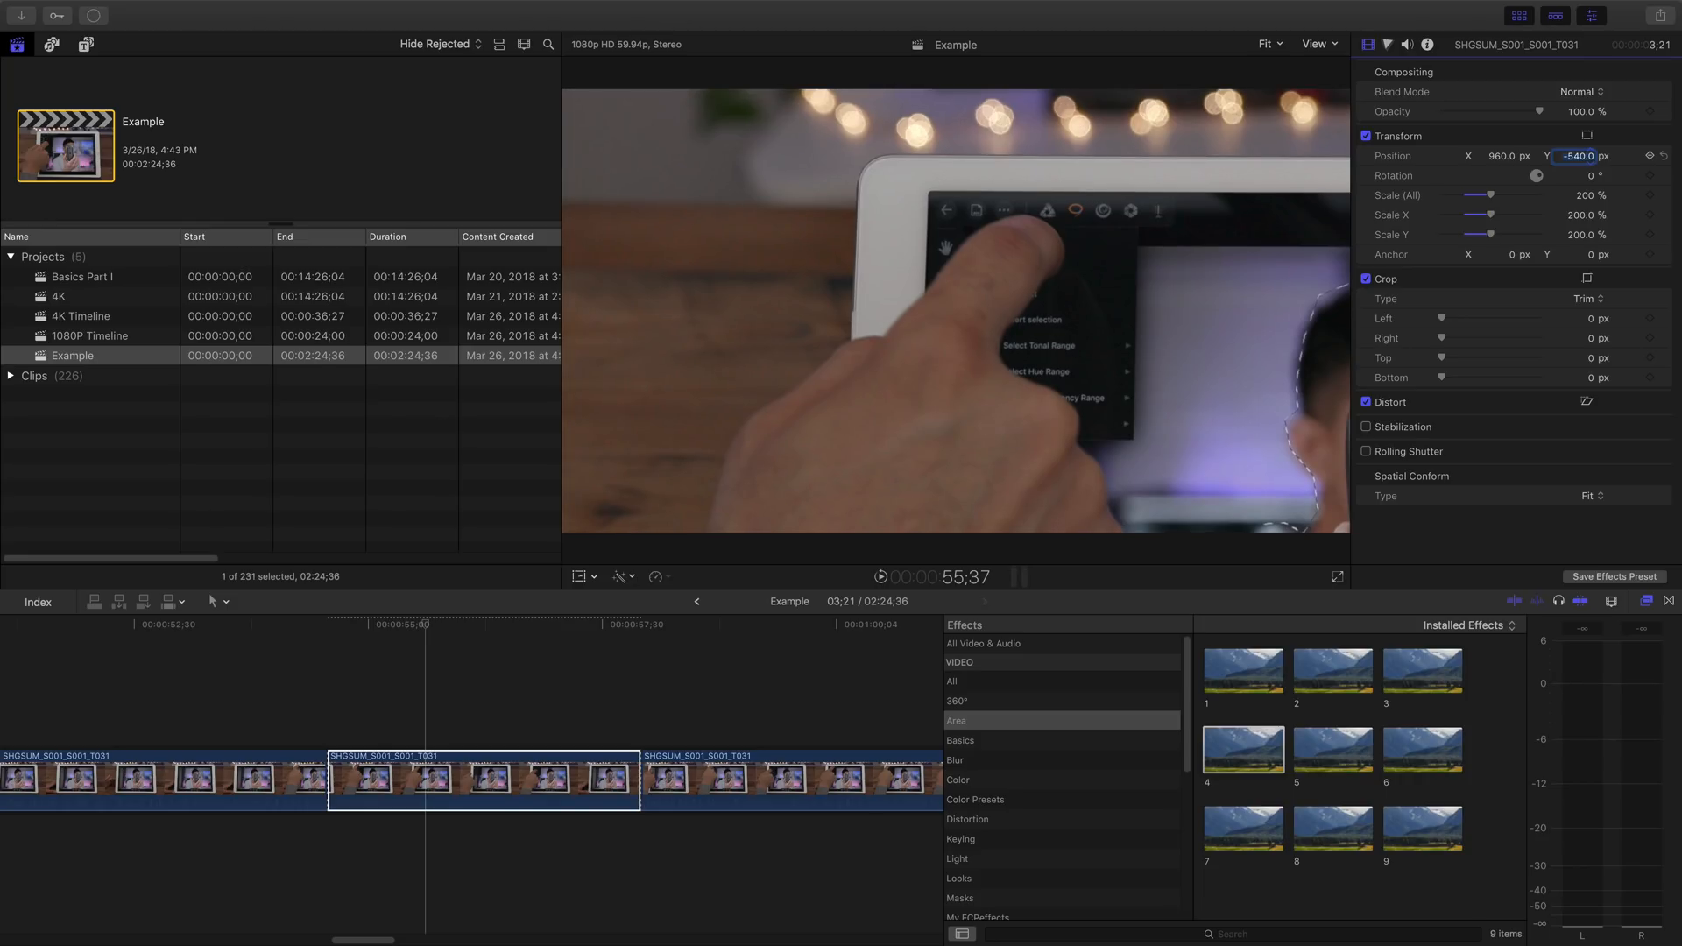
# - Start saving the segment's Position and Scale as a video effects preset in the Area category, with its name ready for editing
pyautogui.click(1614, 577)
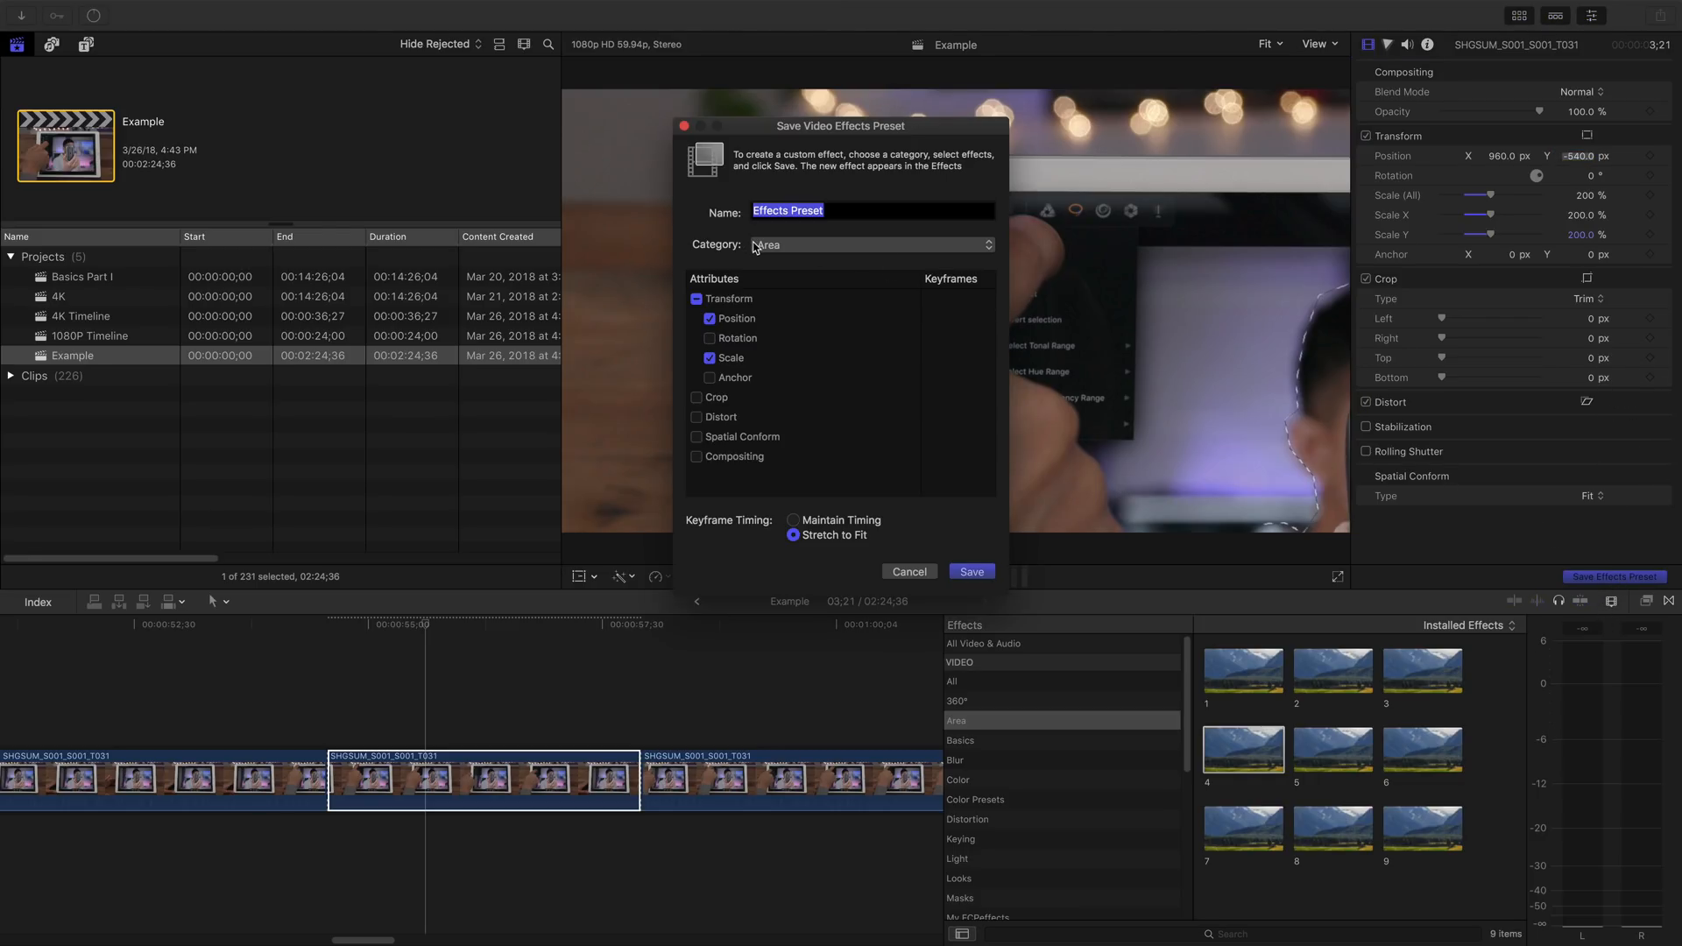
pyautogui.click(831, 247)
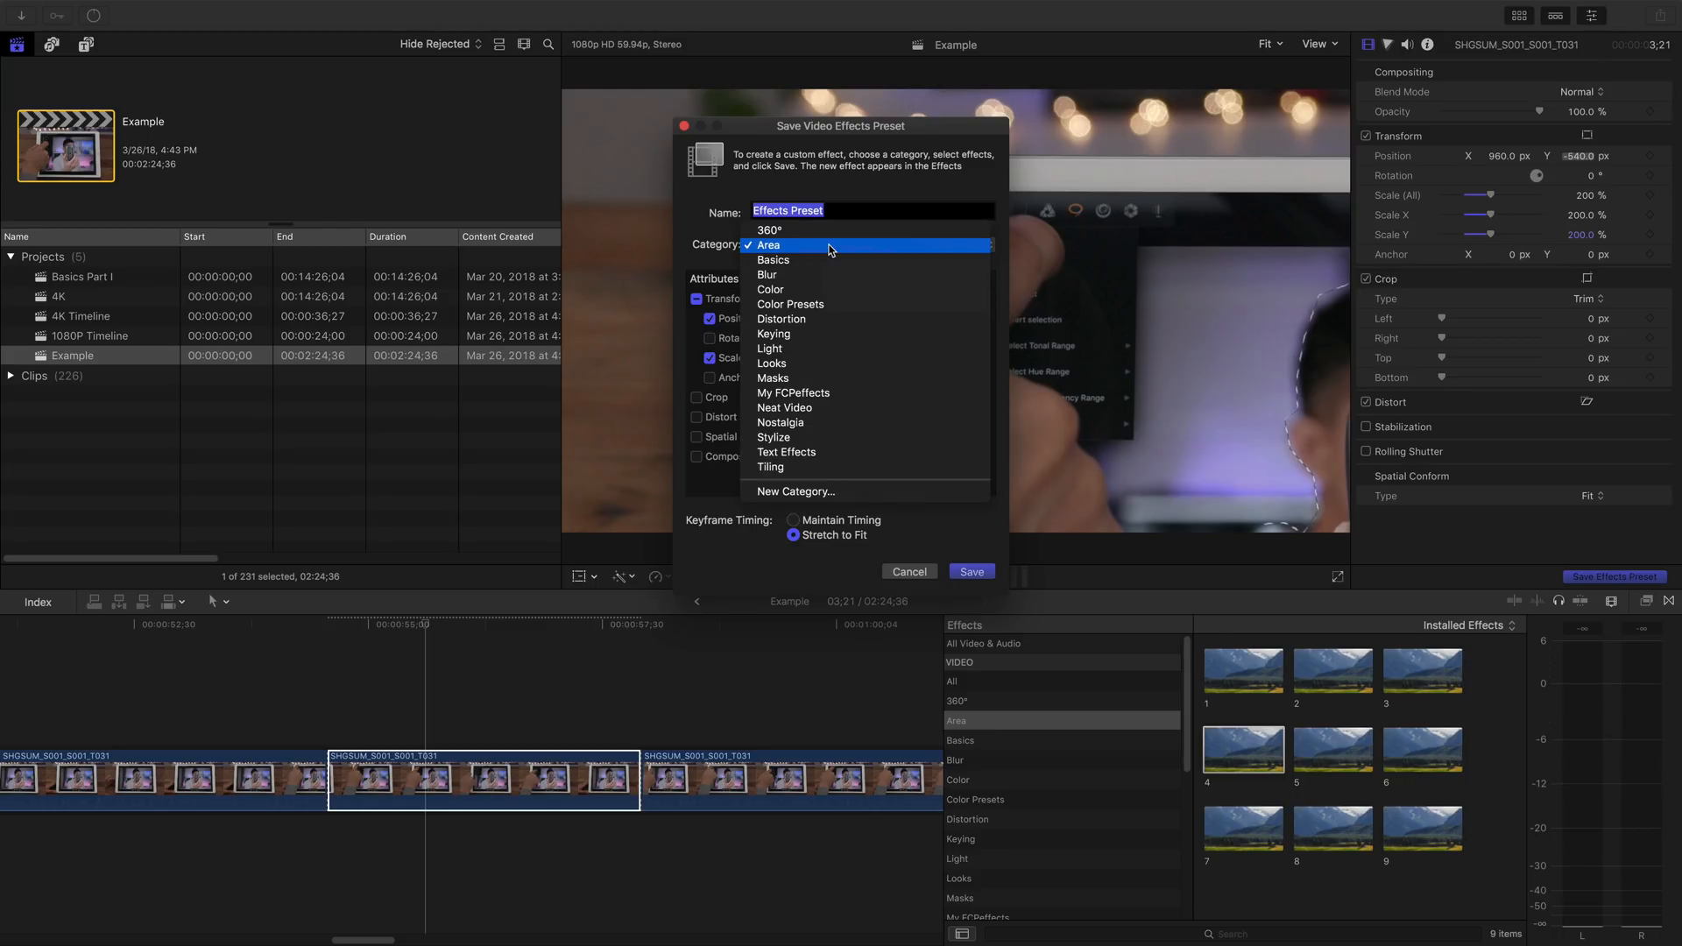
pyautogui.click(863, 186)
pyautogui.click(857, 213)
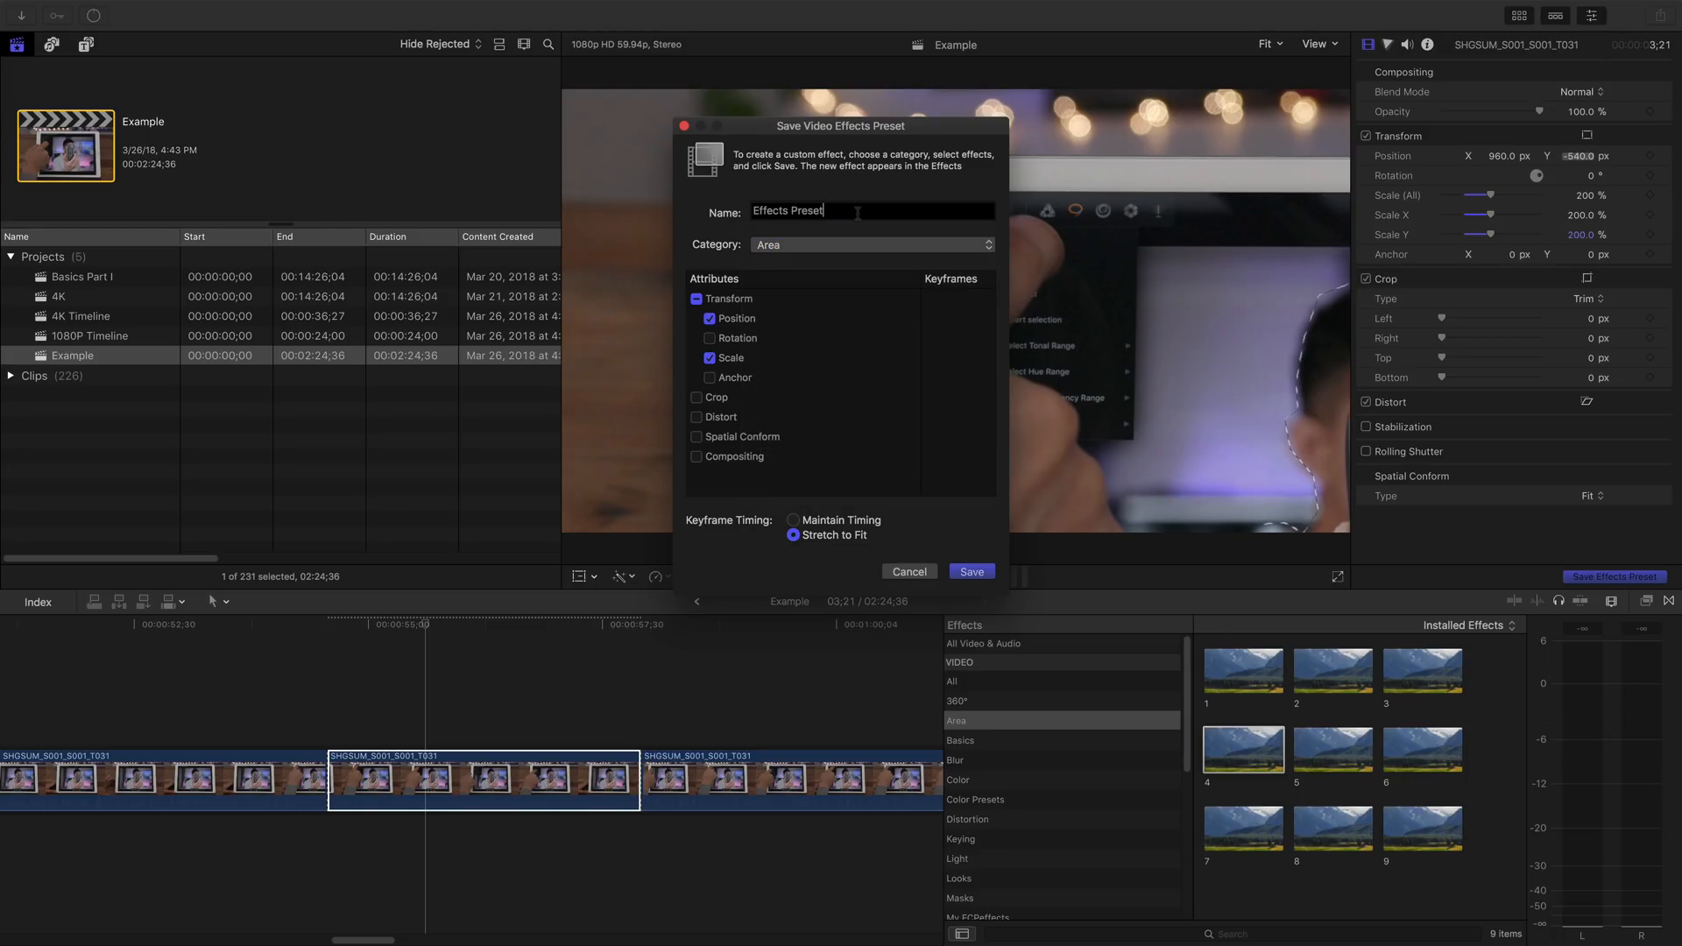